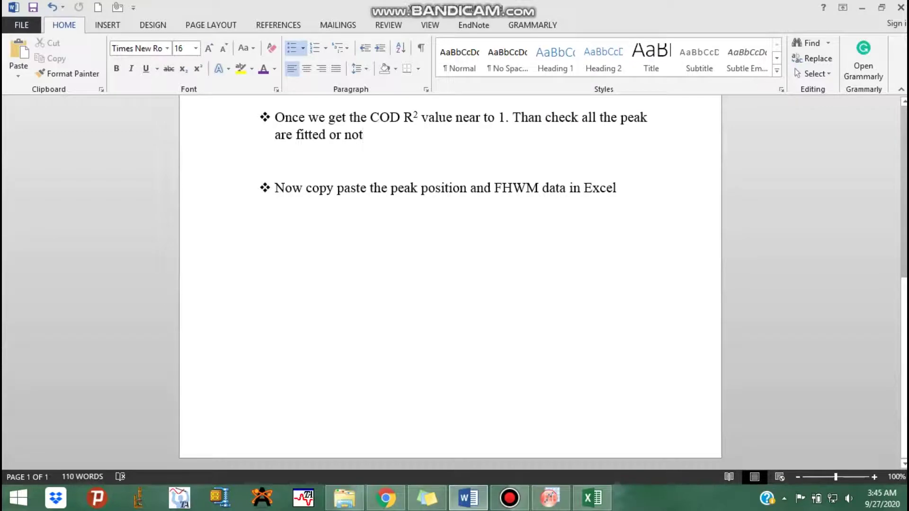
- Read the document's introduction on calculating FHWM from XRD data in Origin Lab software
scroll(449, 284, up, 8)
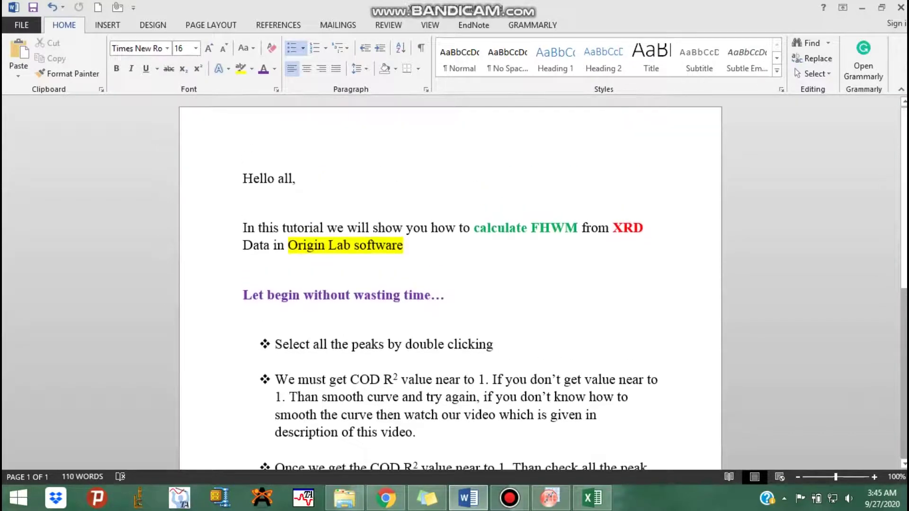
drag(243, 180, 292, 180)
click(294, 229)
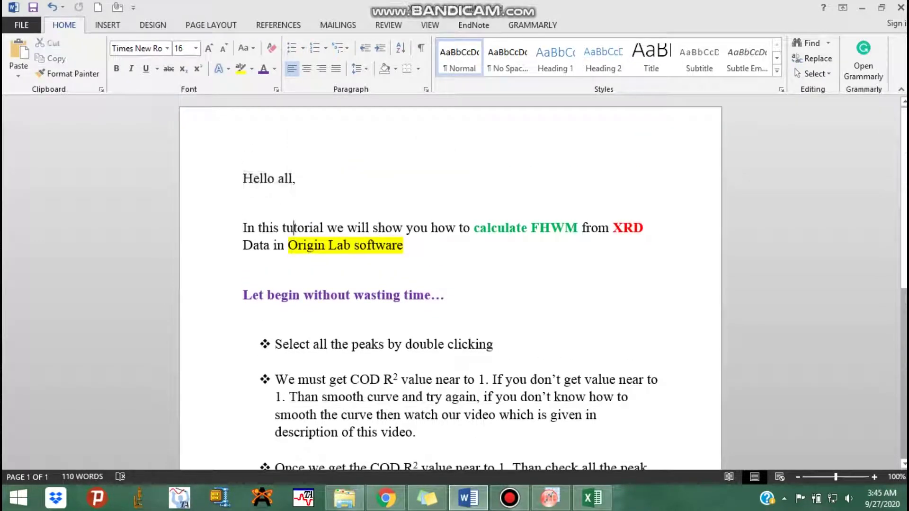
double_click(328, 228)
drag(474, 228, 643, 228)
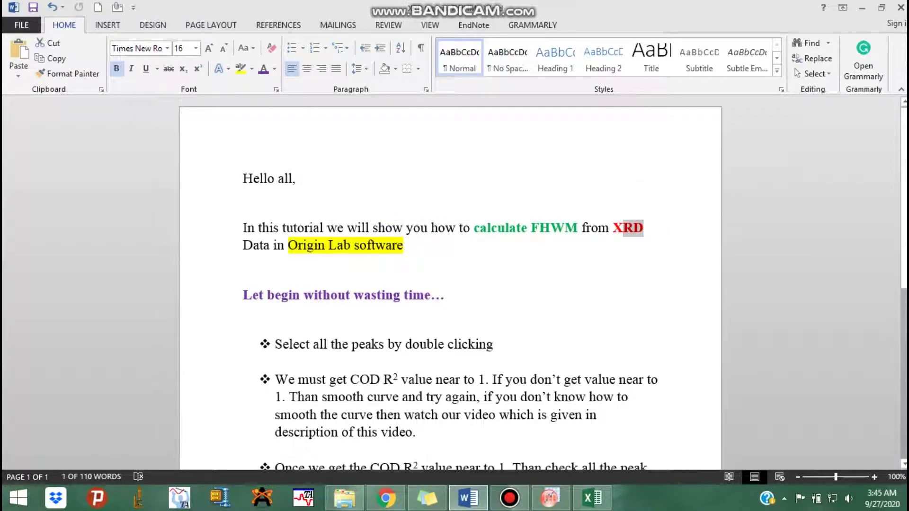
drag(404, 246, 328, 247)
click(300, 295)
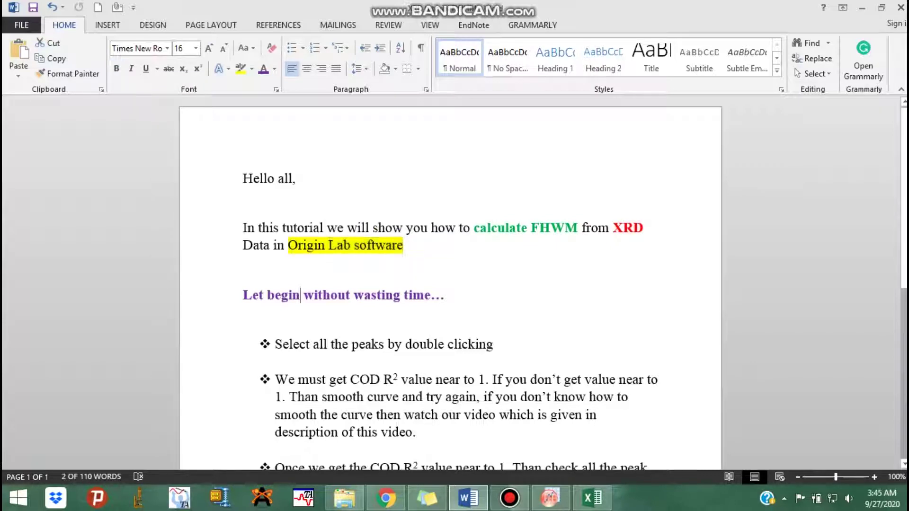
drag(245, 295, 448, 296)
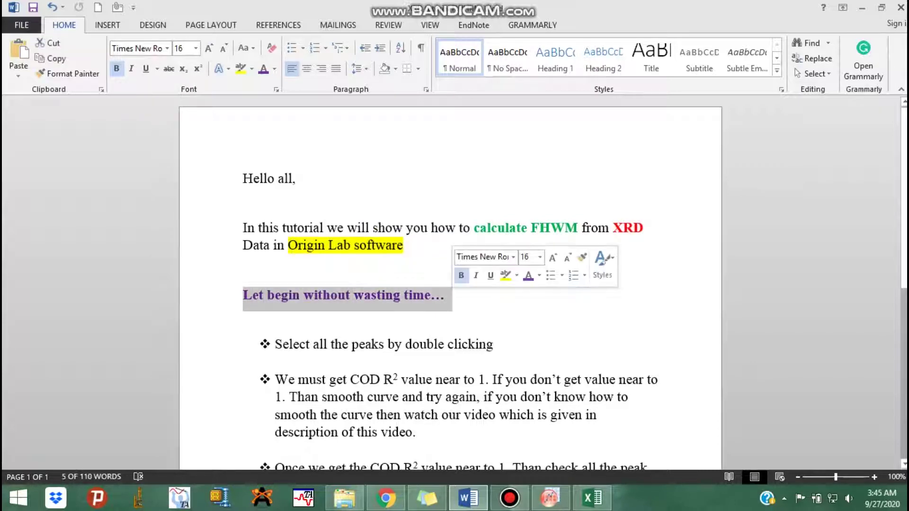
click(445, 295)
- Import the Tutorial ASC file from the XRD folder into OriginPro and plot all its data as a line graph
mouse_move(549, 497)
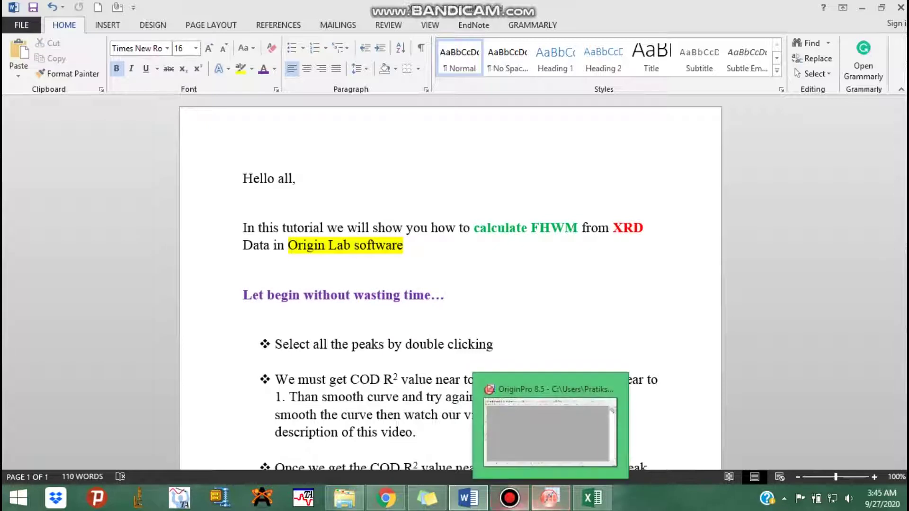
click(344, 497)
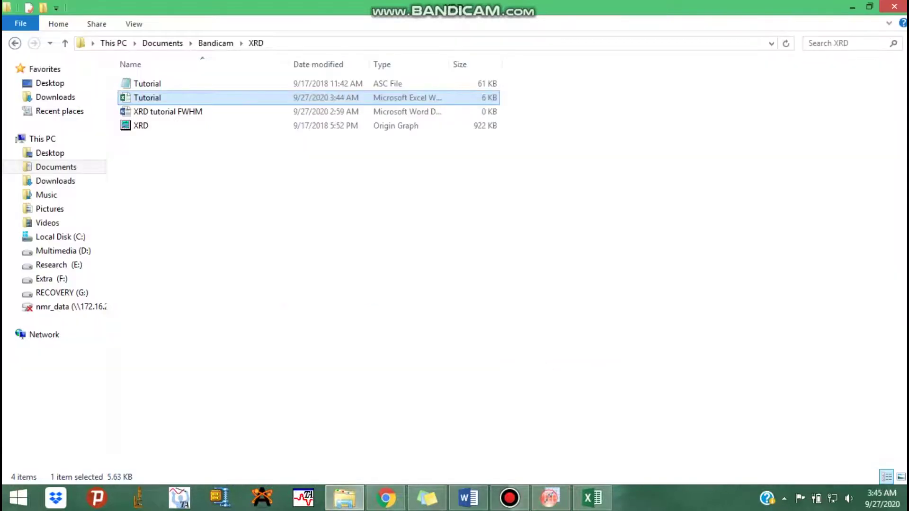
drag(148, 84, 549, 497)
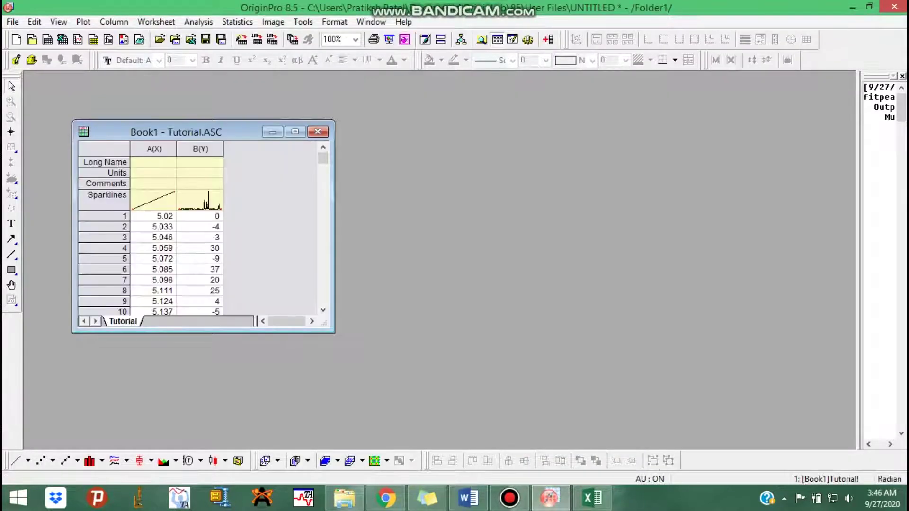
click(295, 132)
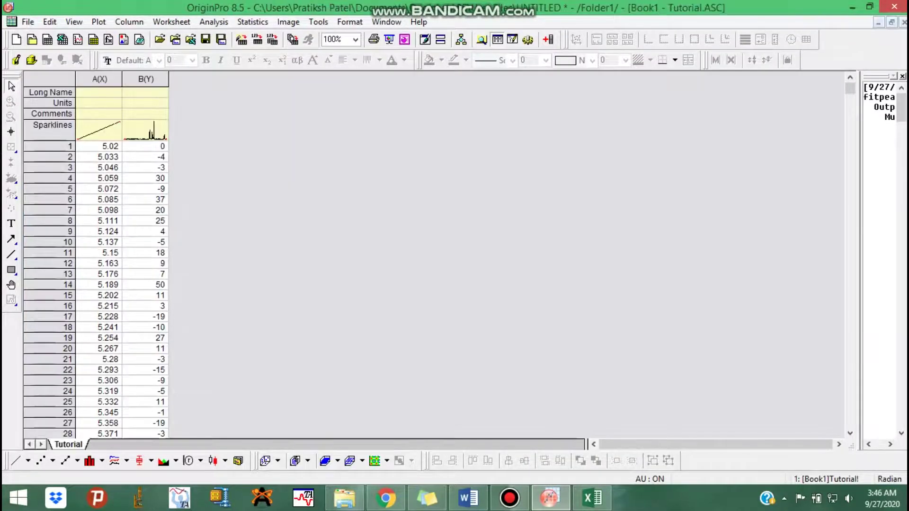
key(ctrl+a)
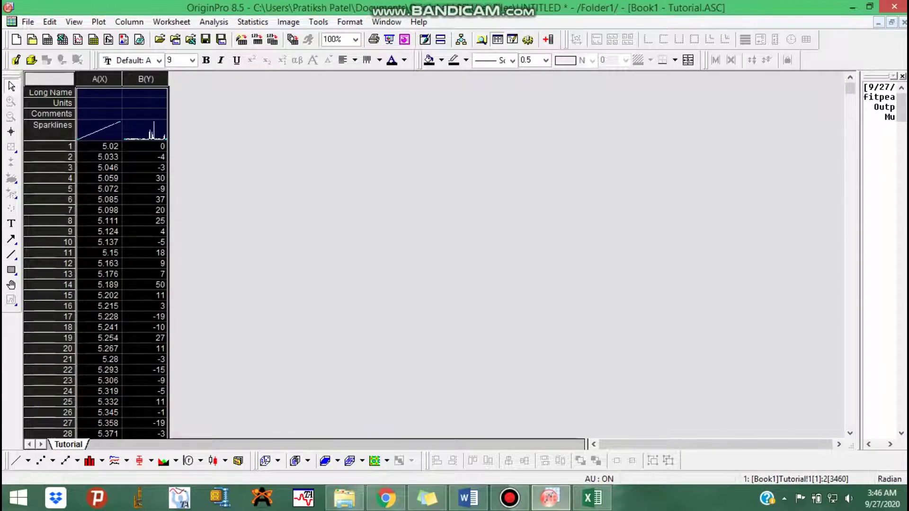
click(16, 461)
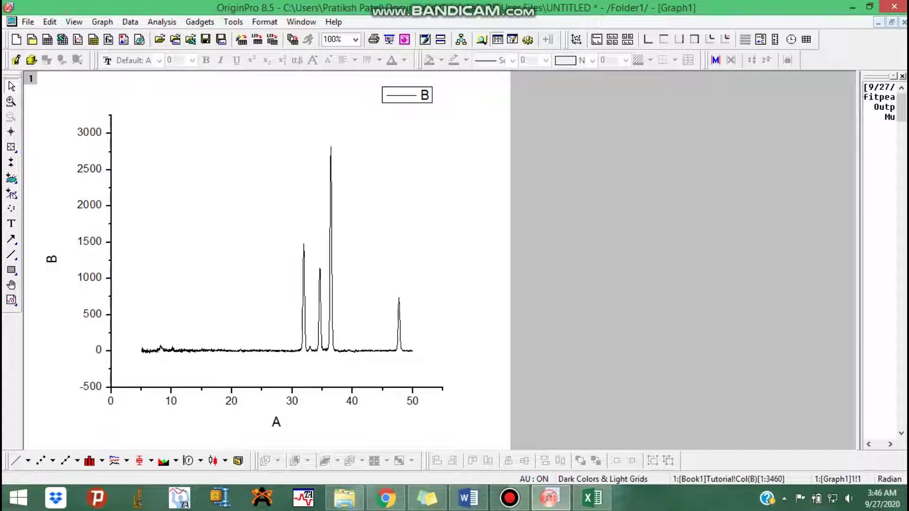
- Start a Multiple Peak Fit on the graph with manual recalculation, peak type Gauss and 4 peaks
click(162, 22)
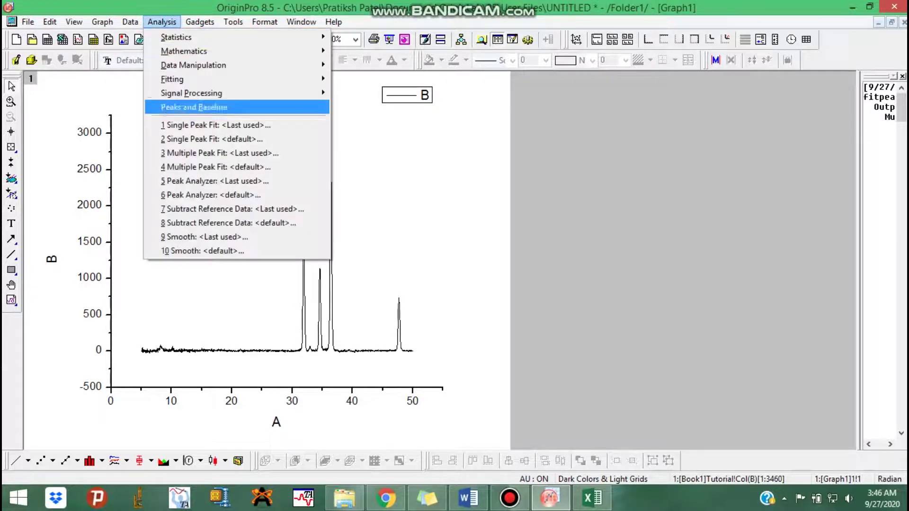
mouse_move(223, 108)
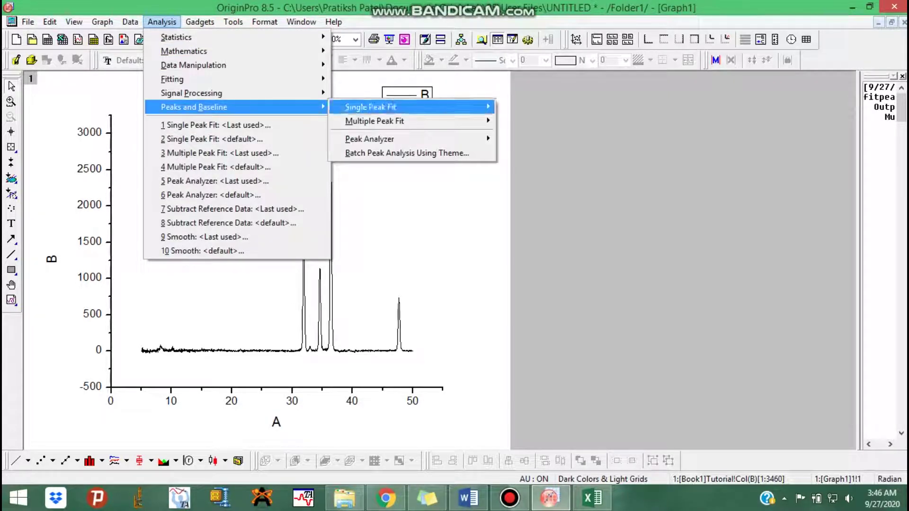
mouse_move(379, 121)
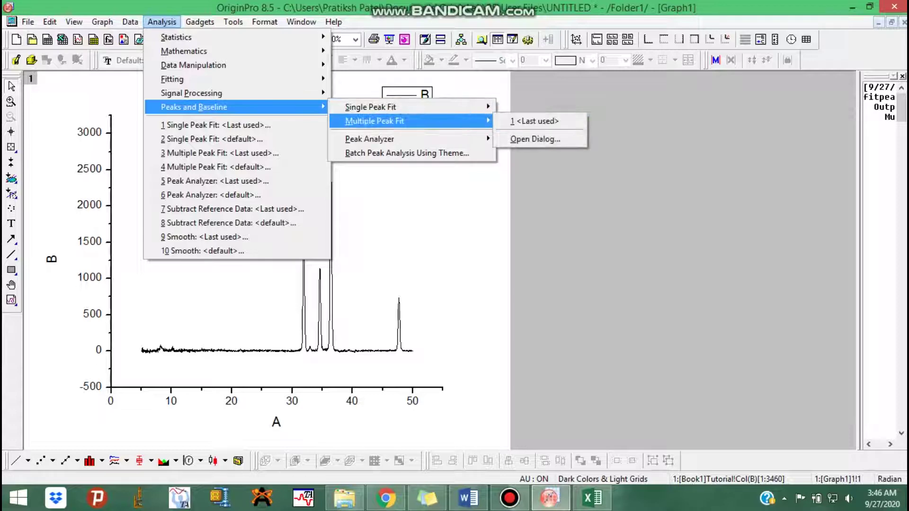
click(532, 138)
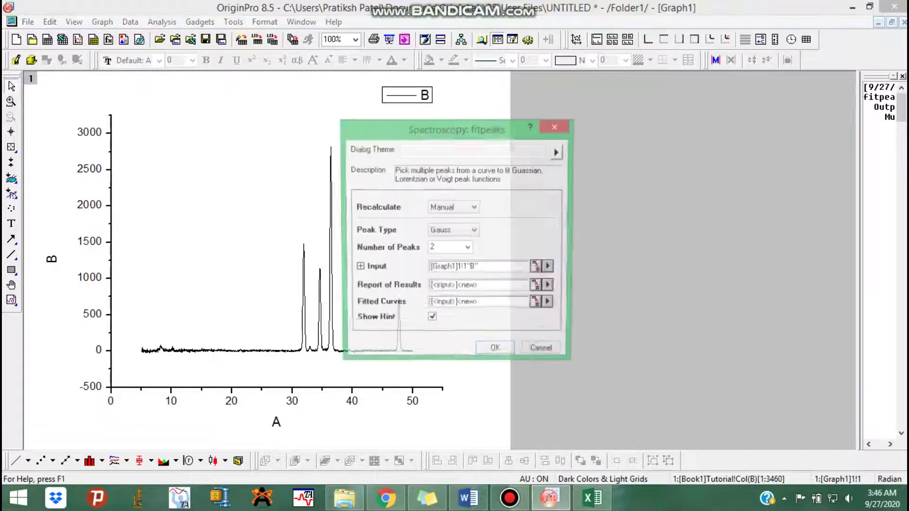
drag(516, 130, 681, 120)
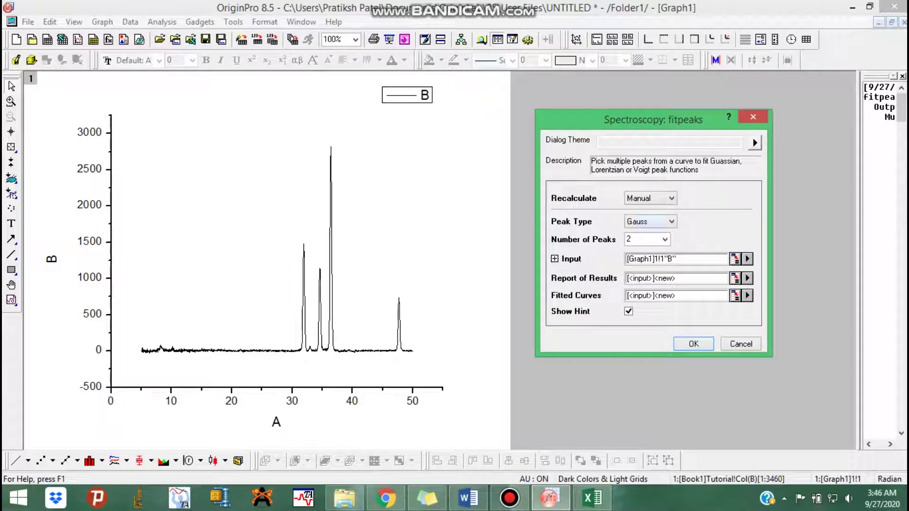
click(672, 198)
click(672, 199)
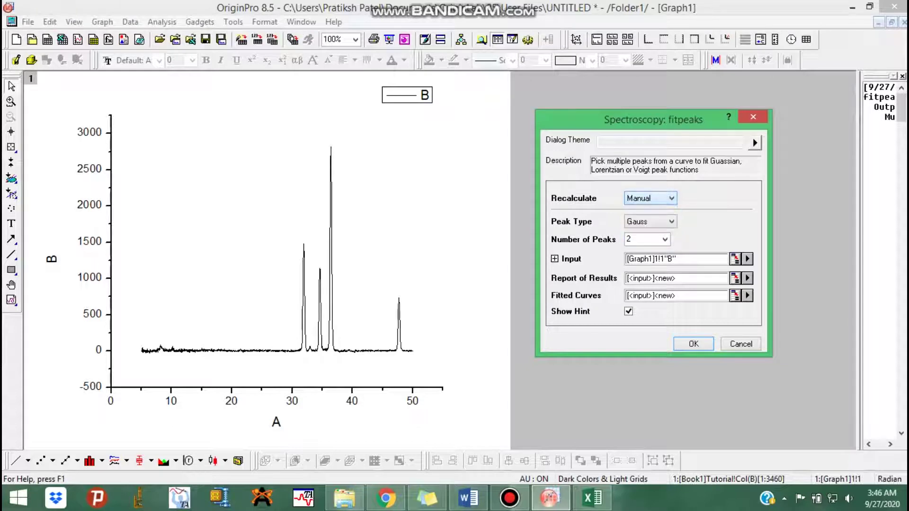
click(671, 222)
click(672, 221)
key(Tab)
text(4)
key(Return)
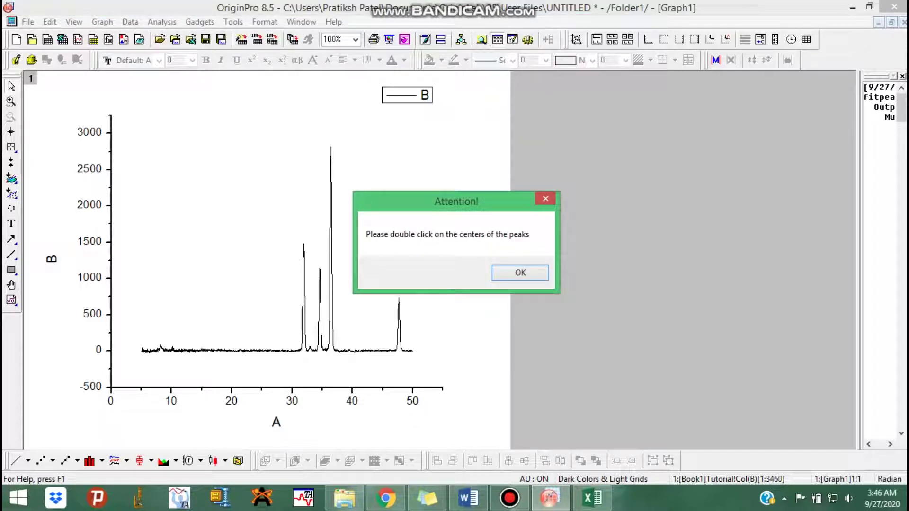
click(474, 501)
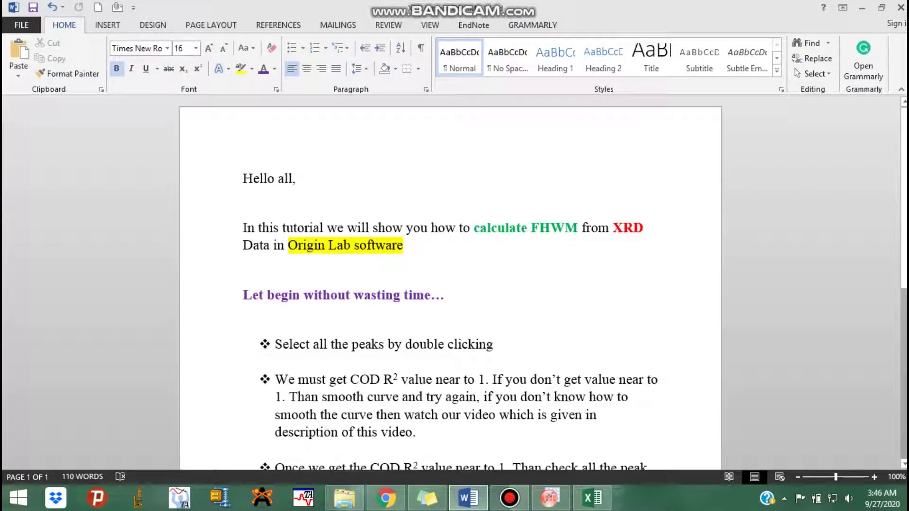
click(593, 499)
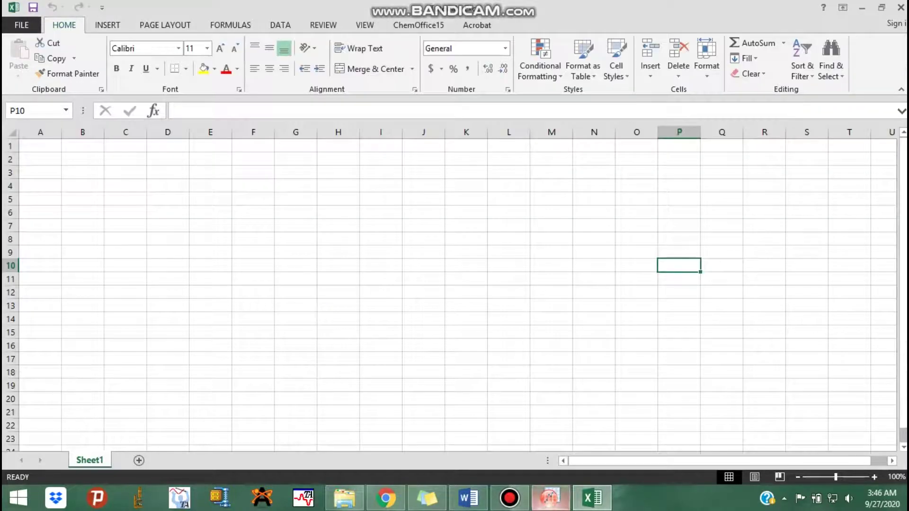
click(549, 498)
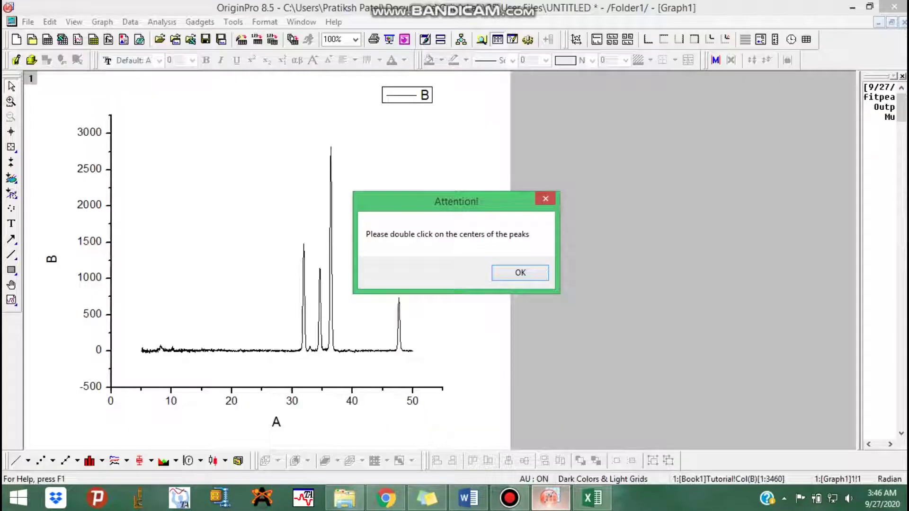
- Mark the centres of the four peaks at about 31.9, 34.7, 36.4 and 48 on the X axis and accept the proposed peak width
key(Return)
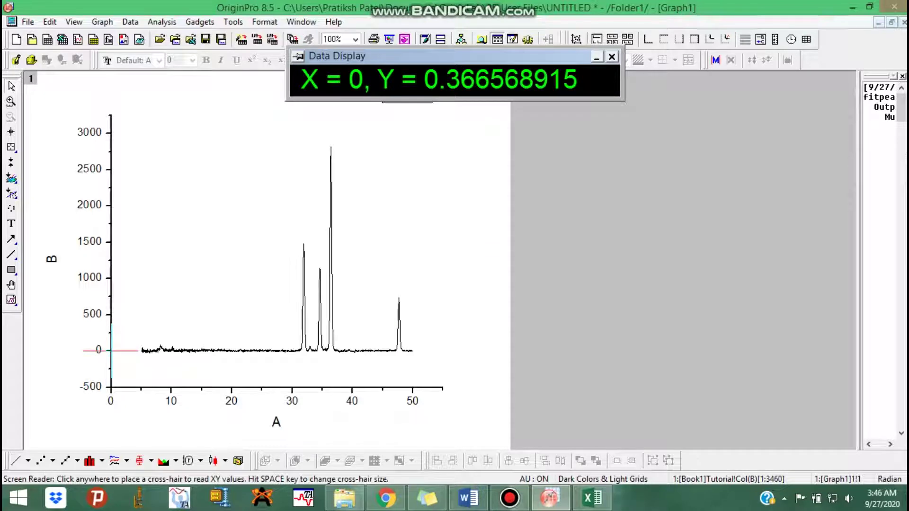
click(304, 250)
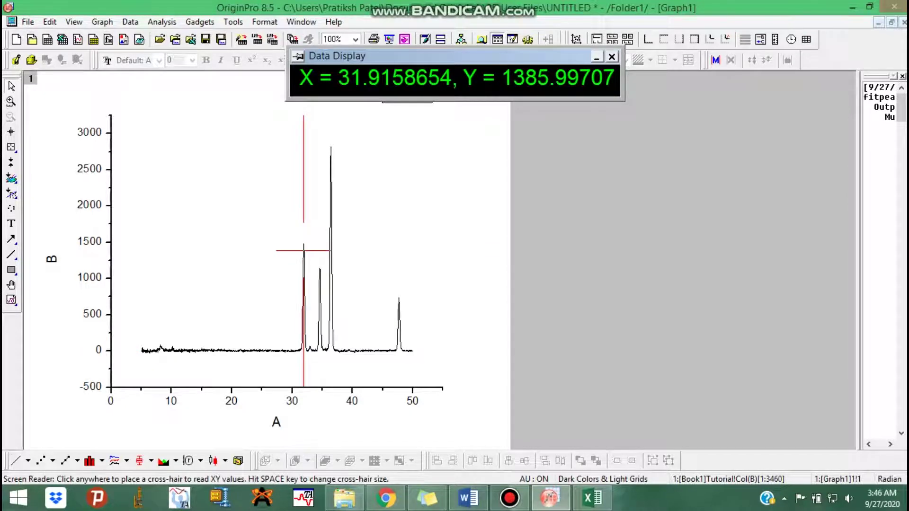
click(320, 273)
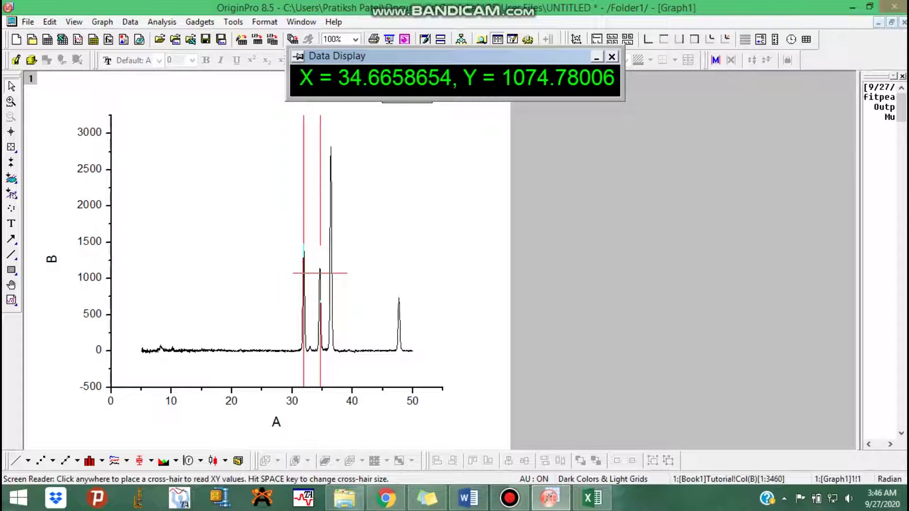
click(331, 169)
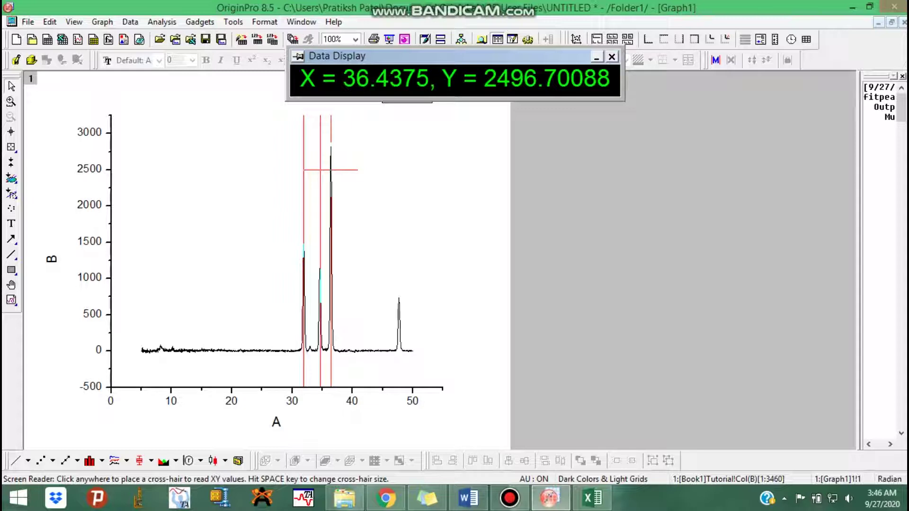
double_click(398, 298)
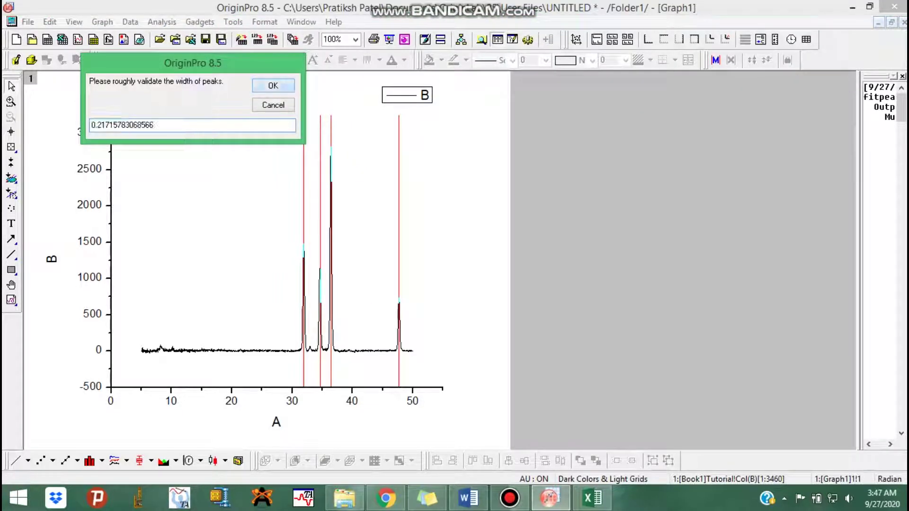
key(Return)
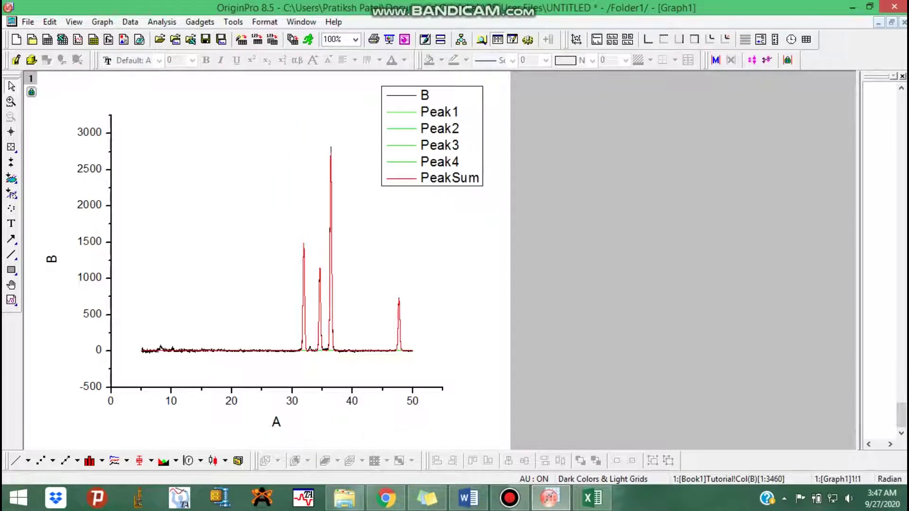
- Restore the graph window, move it aside and maximize the Book1 workbook with the Multiple Peaks Fit report
click(892, 22)
drag(303, 184, 569, 118)
click(295, 132)
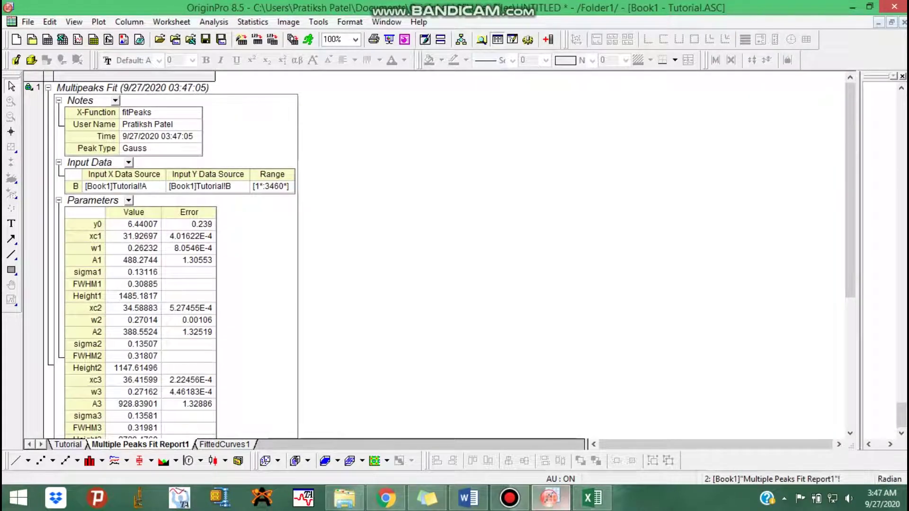
- Highlight "description of this video." in yellow in the Word notes' COD R² bullet and return to the OriginPro fit report
click(468, 498)
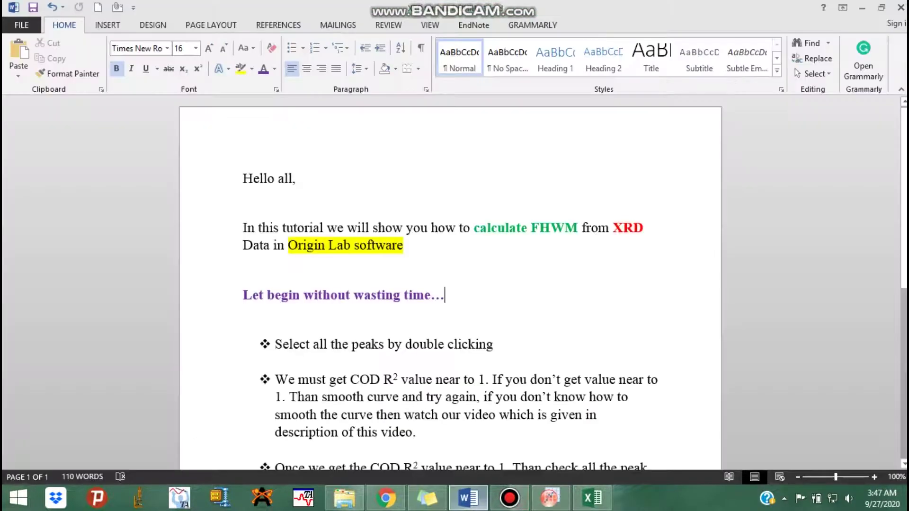
drag(321, 397, 409, 380)
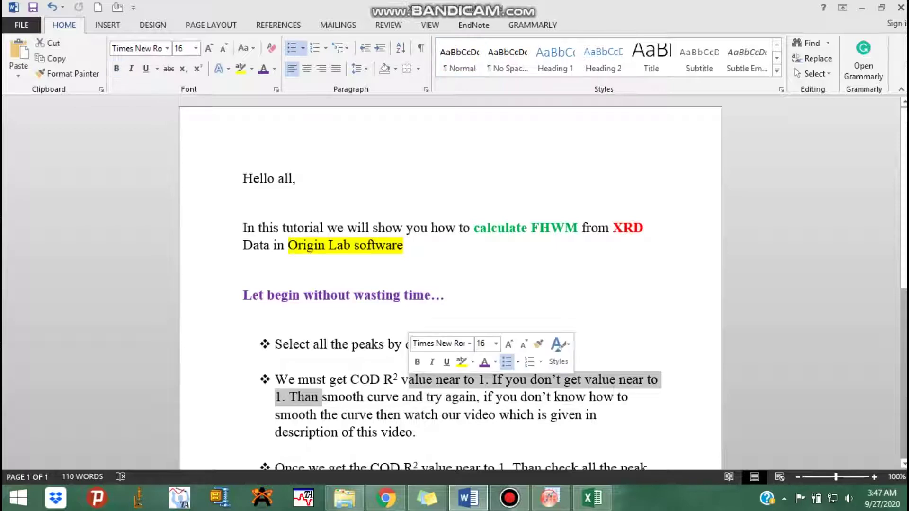
click(409, 380)
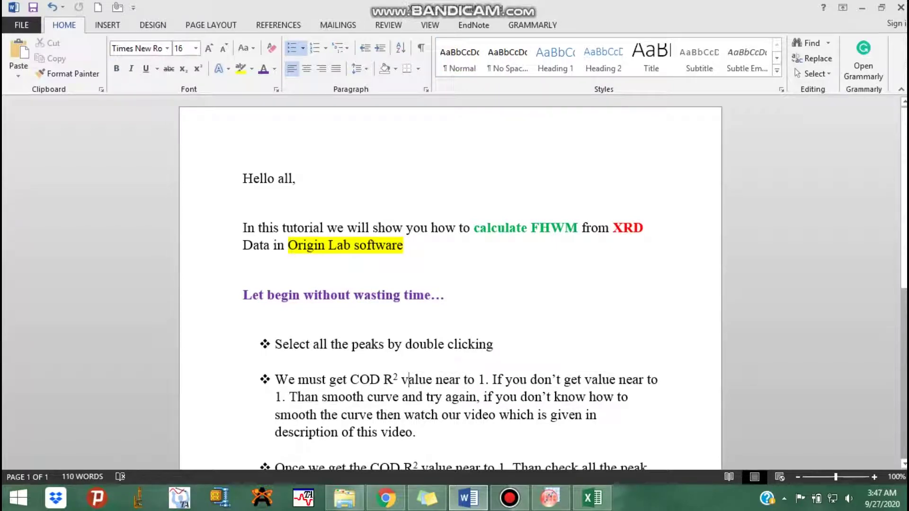
drag(345, 397, 475, 397)
click(503, 398)
drag(416, 433, 276, 433)
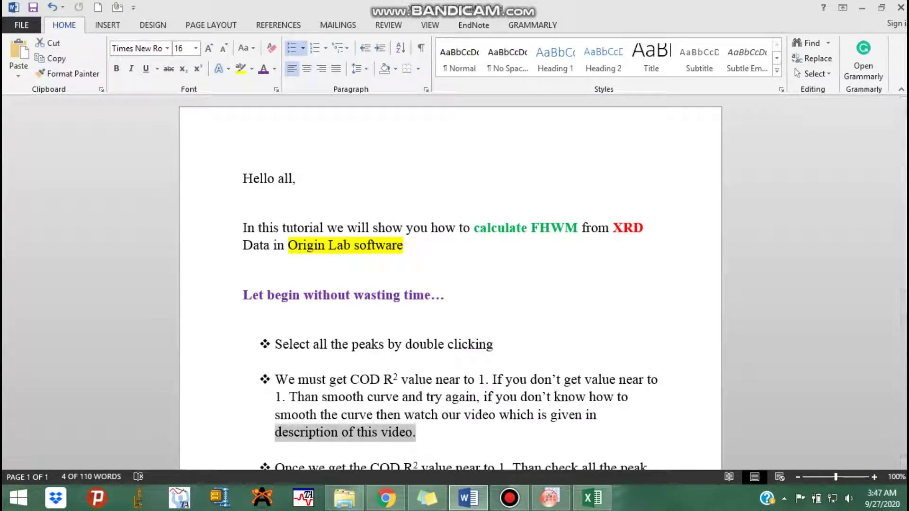
click(240, 68)
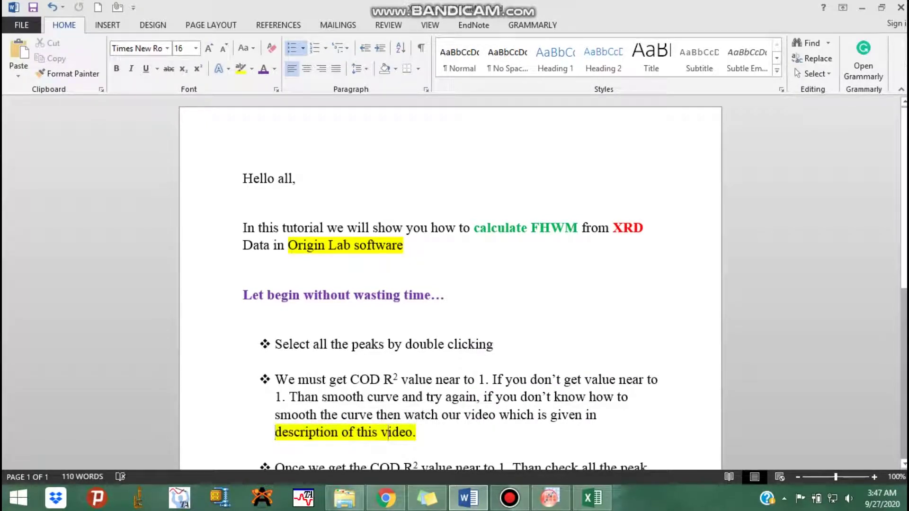
scroll(449, 284, down, 2)
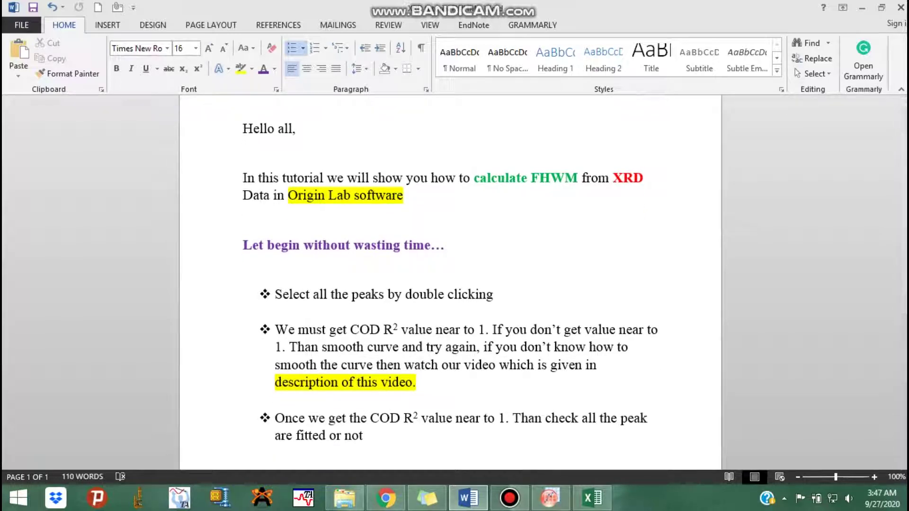
click(549, 498)
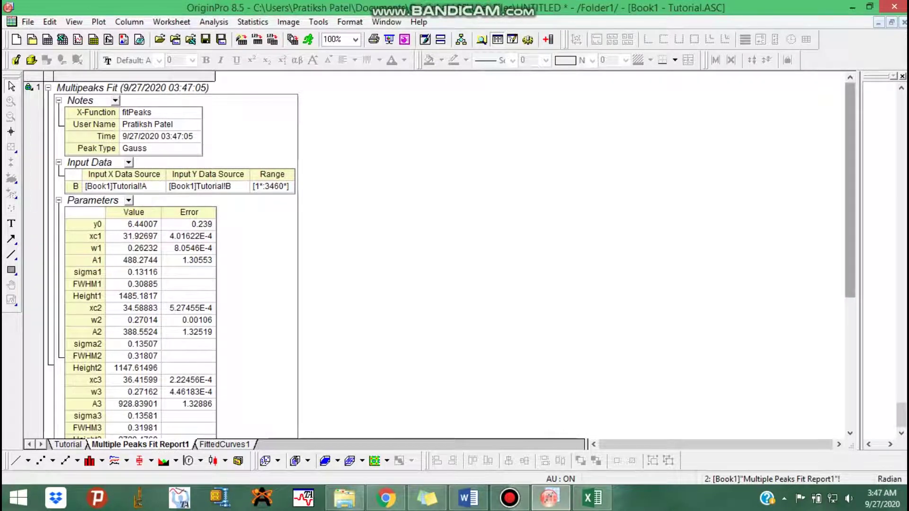
- Check the COD (R^2) value in the fit report's Statistics table against the last visible bullet of the Word notes, and return to OriginPro
drag(851, 189, 850, 320)
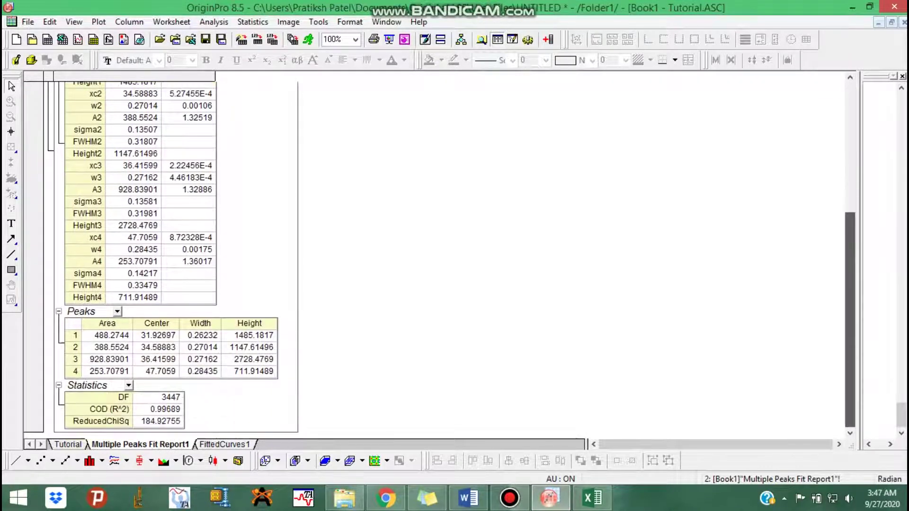
click(159, 410)
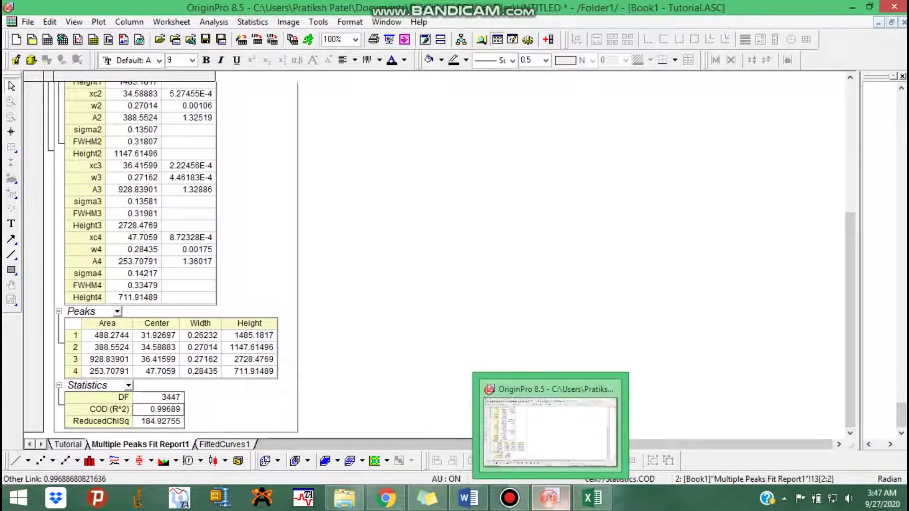
click(553, 499)
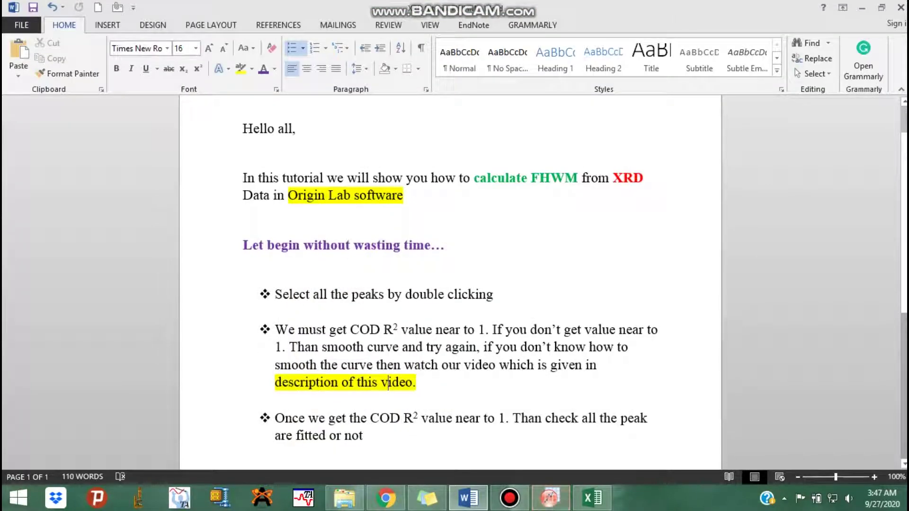
drag(275, 418, 482, 419)
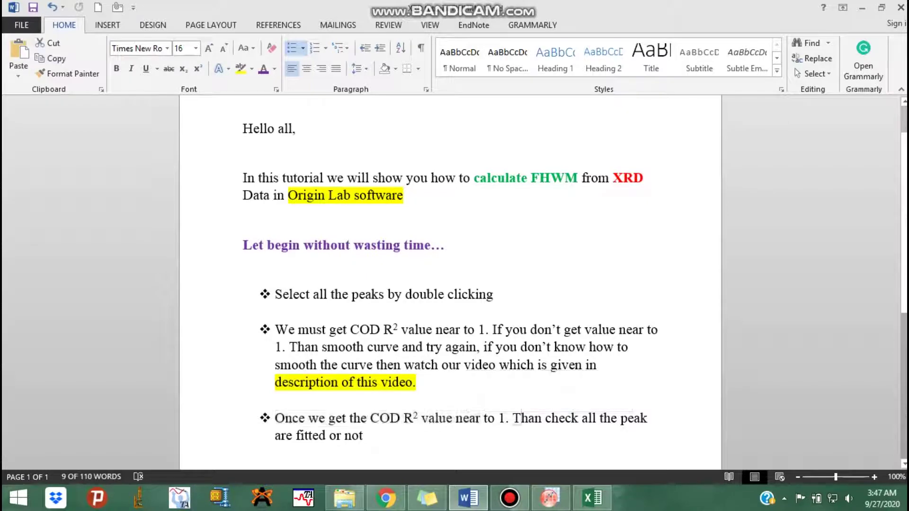
click(520, 418)
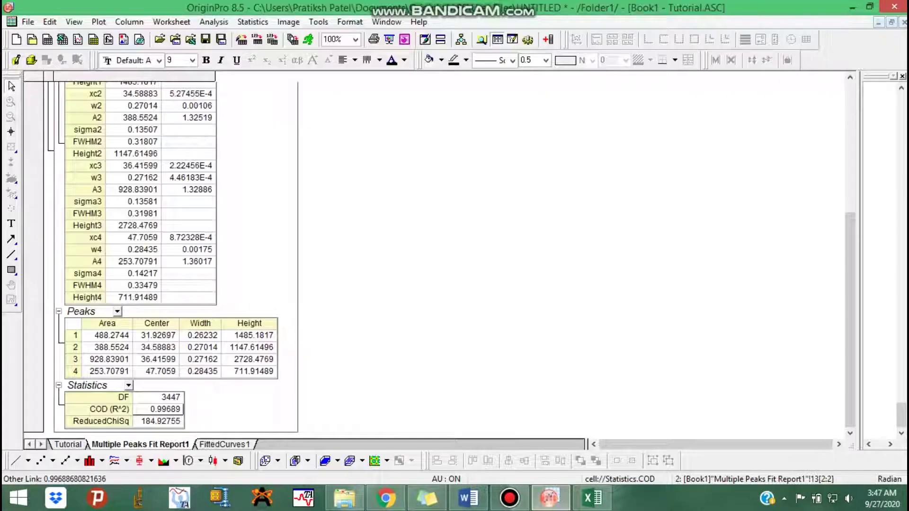
click(549, 498)
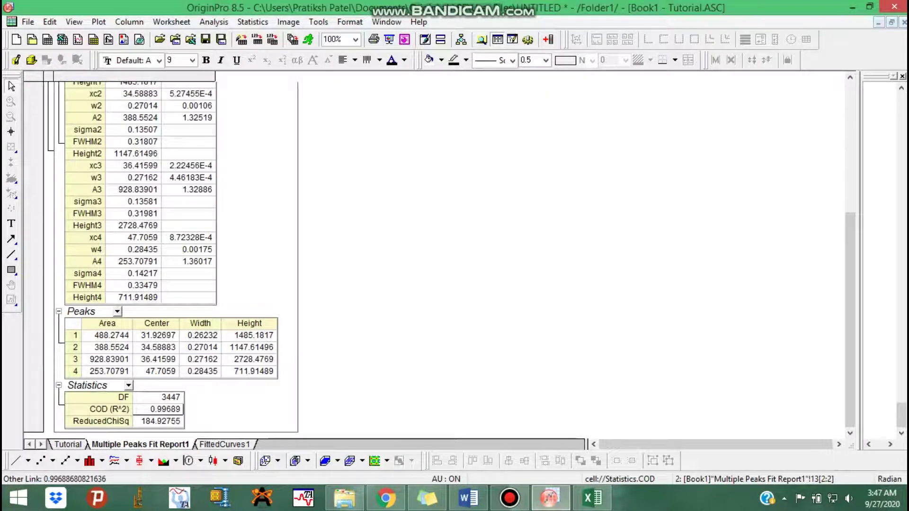
- Restore the Book1 workbook window, move it clear of the graph and maximize Graph1
click(892, 23)
drag(105, 132, 198, 115)
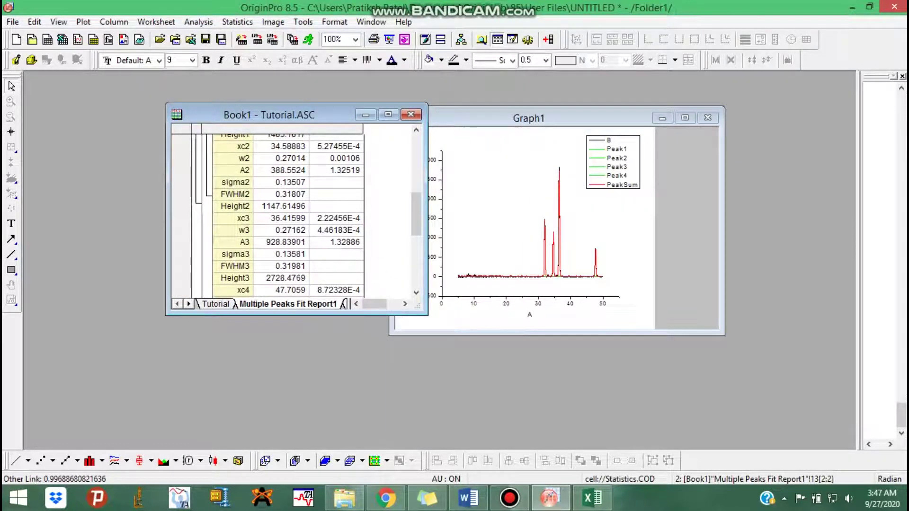
click(685, 117)
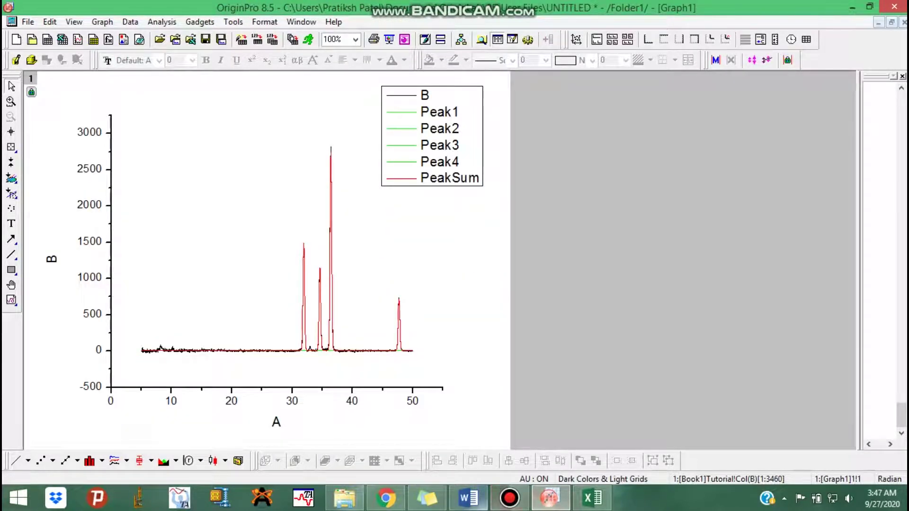
- Highlight "Than check all the peak are fitted or not" in yellow in the Word notes and return to the OriginPro graph
click(468, 499)
drag(308, 419, 369, 436)
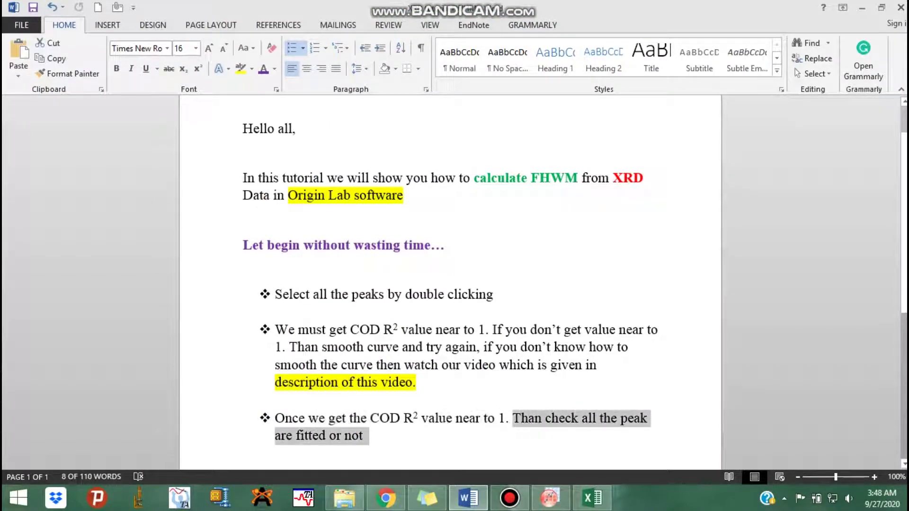
click(240, 69)
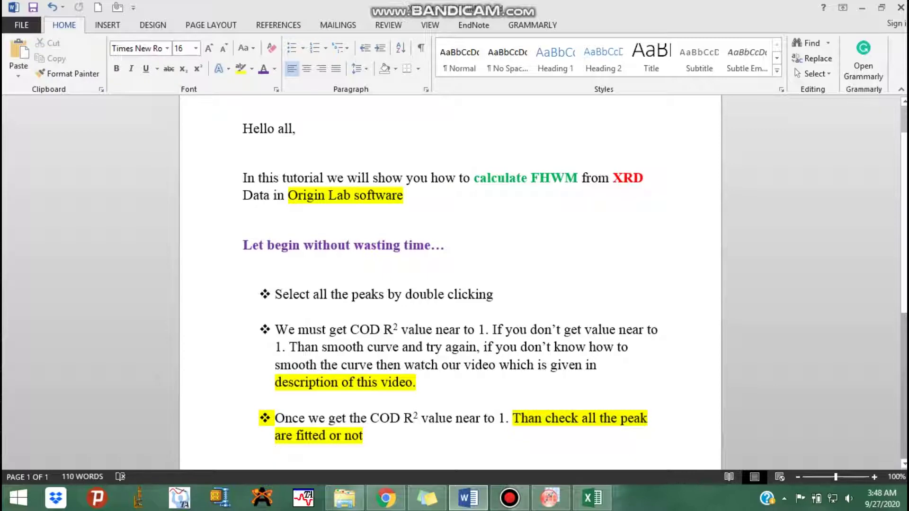
click(549, 498)
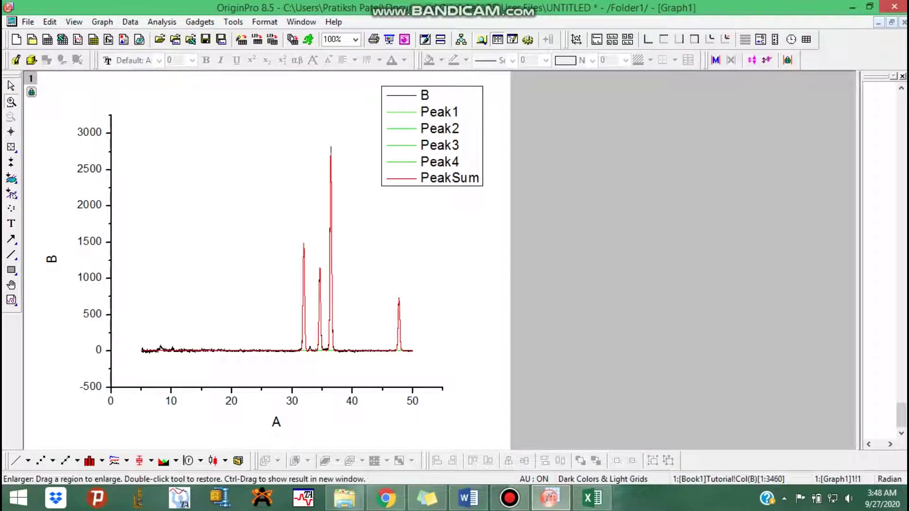
- Inspect the fitted curve over the peak near 48 and the peaks near 32 and 34.6 up close, restoring the full graph range
drag(288, 225, 487, 380)
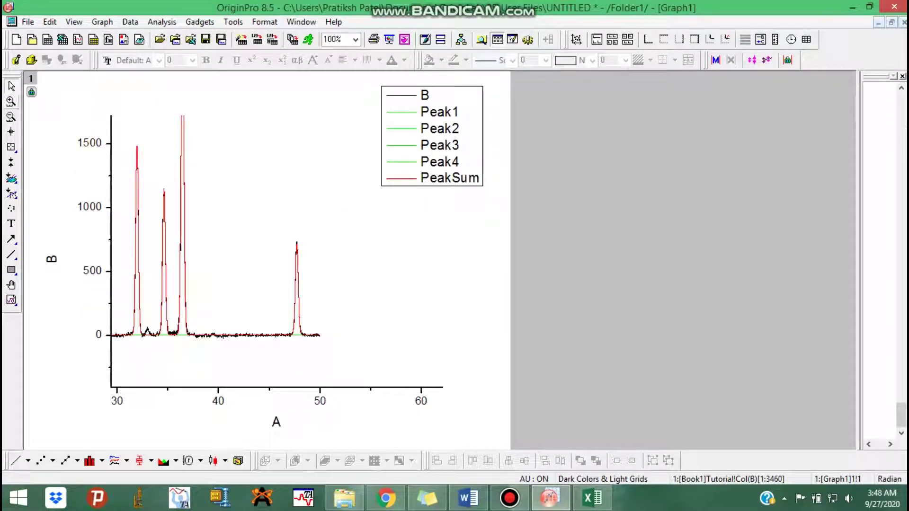
drag(286, 226, 354, 377)
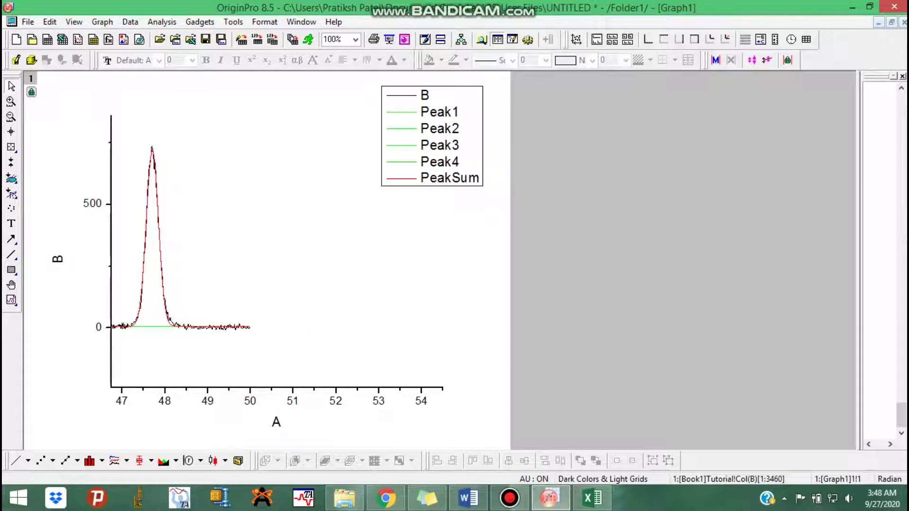
click(11, 117)
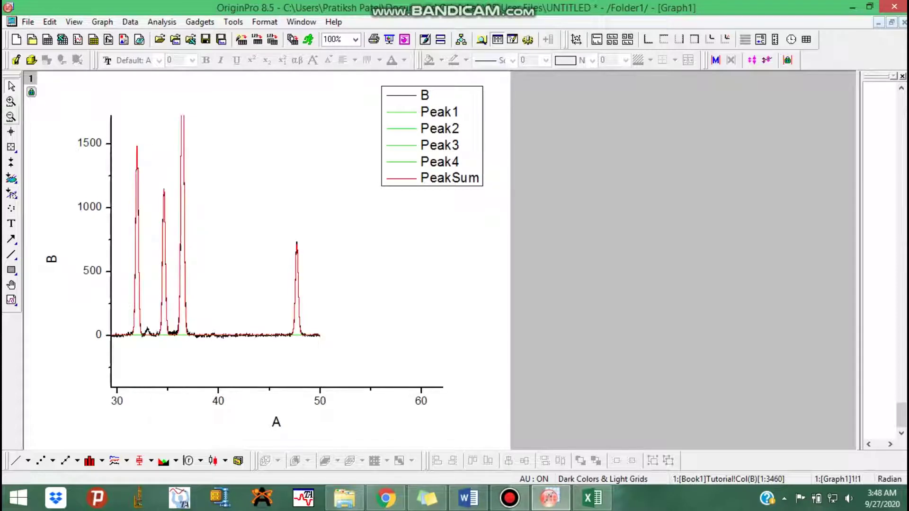
click(11, 117)
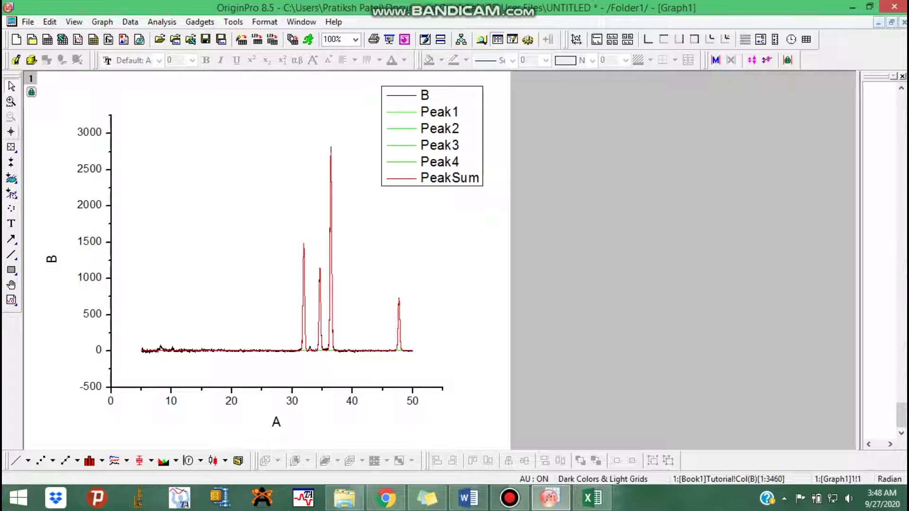
drag(291, 231, 326, 359)
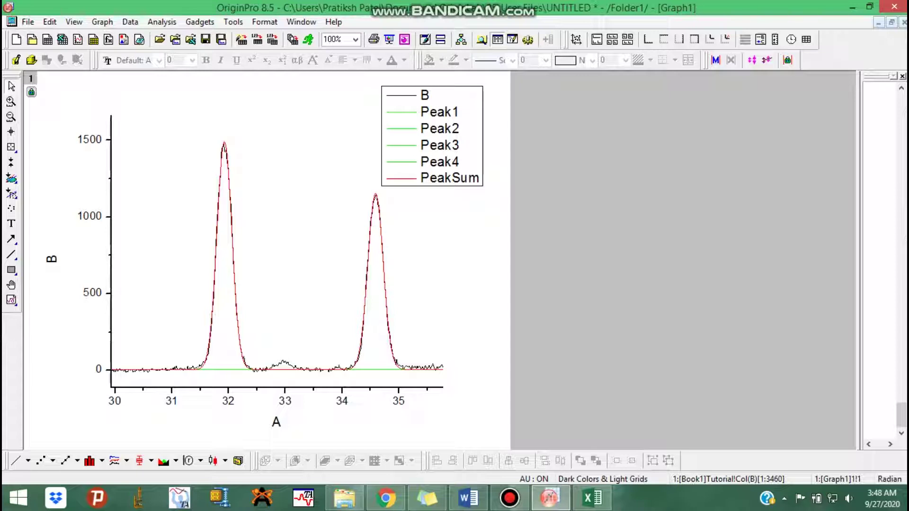
click(10, 117)
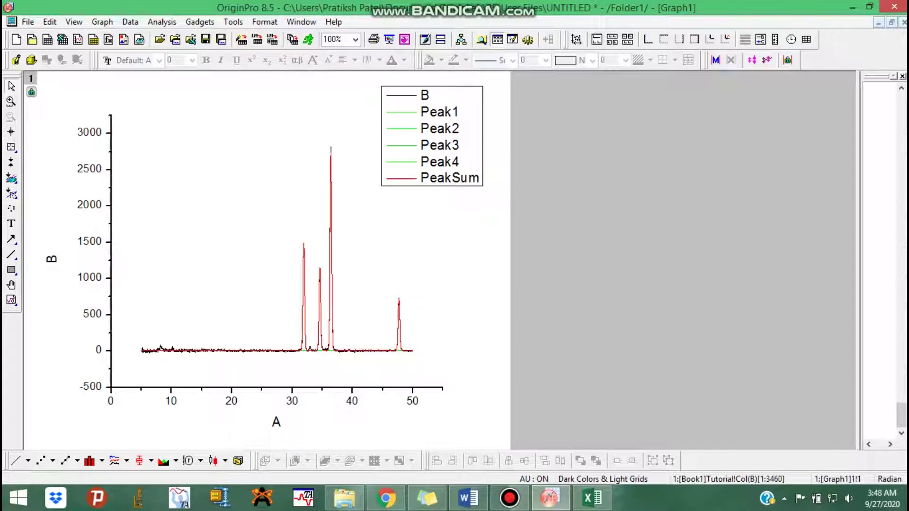
- Restore the Graph1 window and maximize the Book1 workbook showing the Multiple Peaks Fit report
click(891, 22)
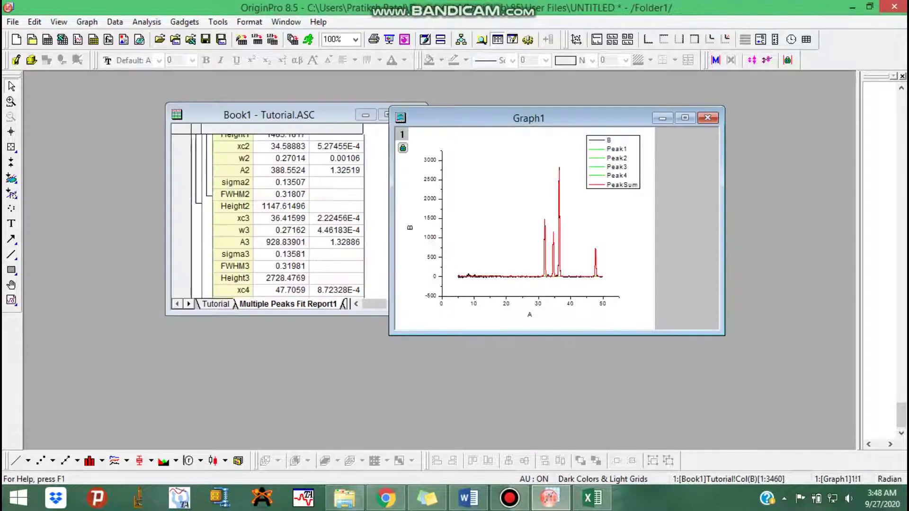
click(387, 114)
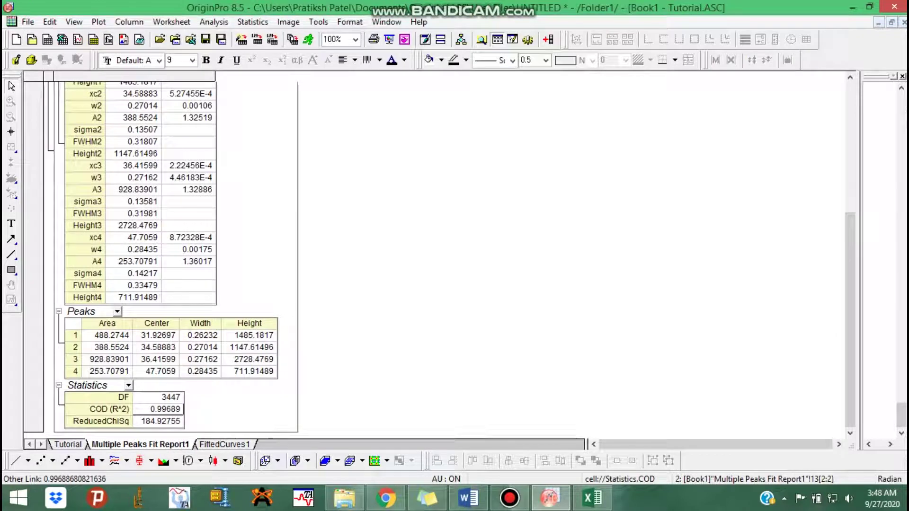
scroll(176, 256, up, 1)
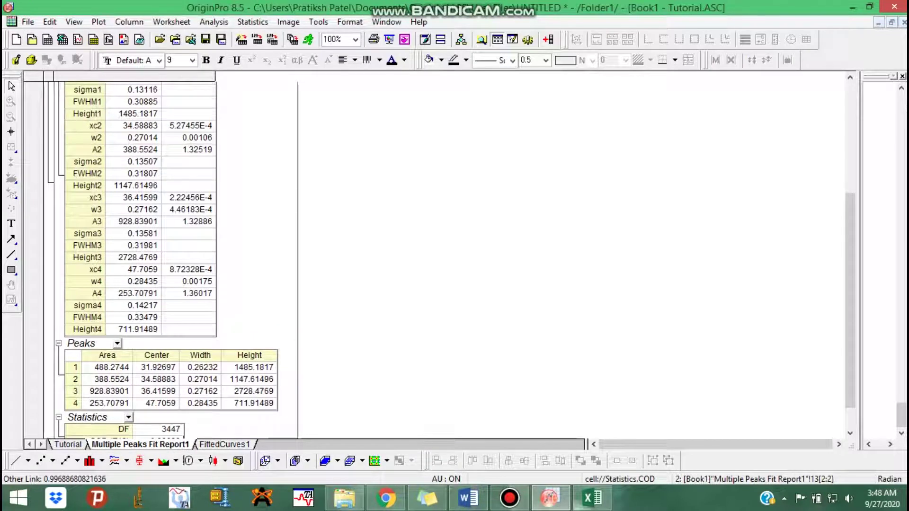
- Read the Word notes' bullet about copying the peak position and FWHM data into Excel
click(468, 498)
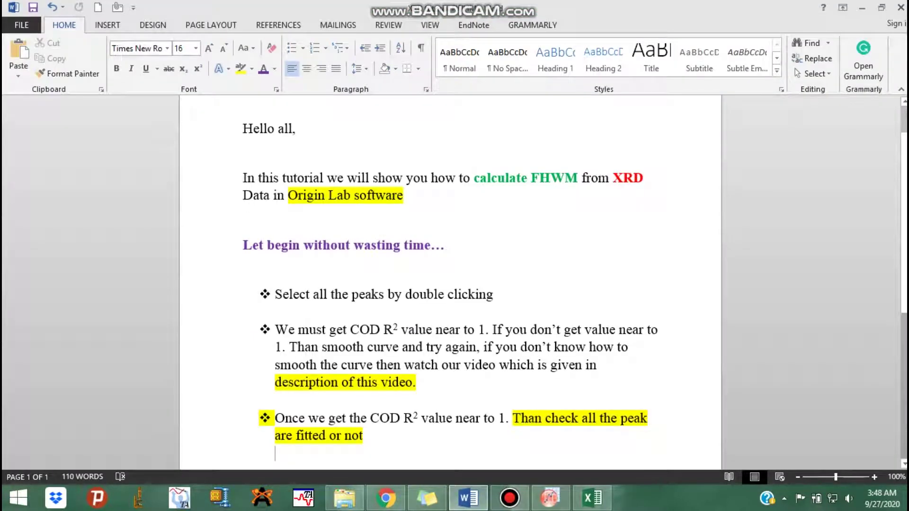
scroll(450, 284, down, 3)
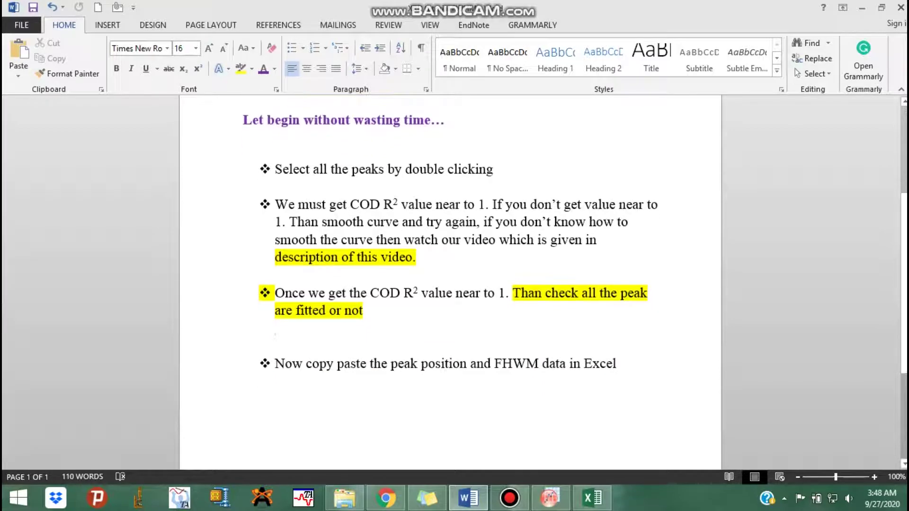
drag(337, 365, 421, 365)
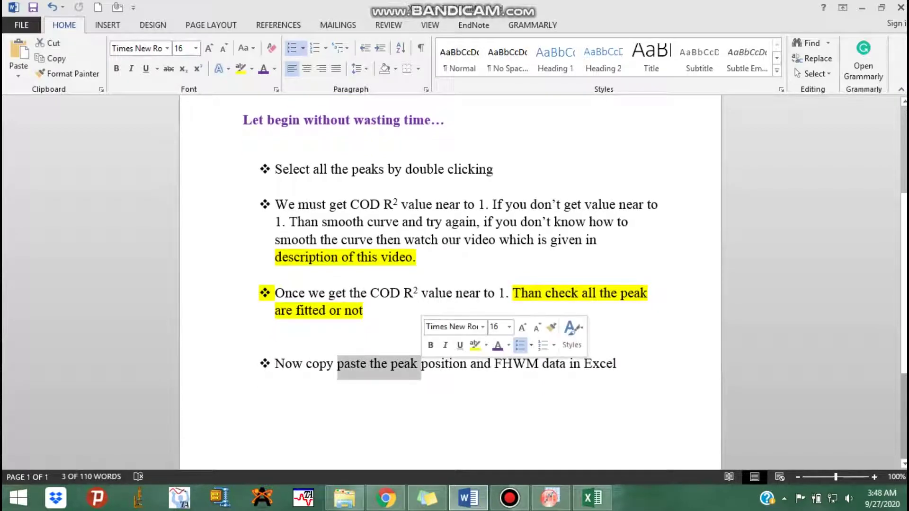
click(485, 364)
- Switch to the blank Excel sheet, enter the header "Peak position" in cell D4 and widen column D to fit it
key(alt+Tab)
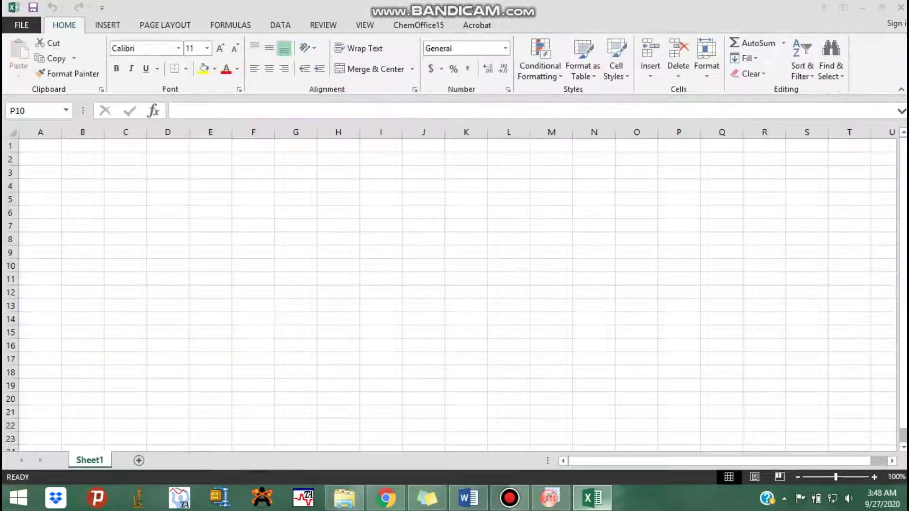
click(167, 185)
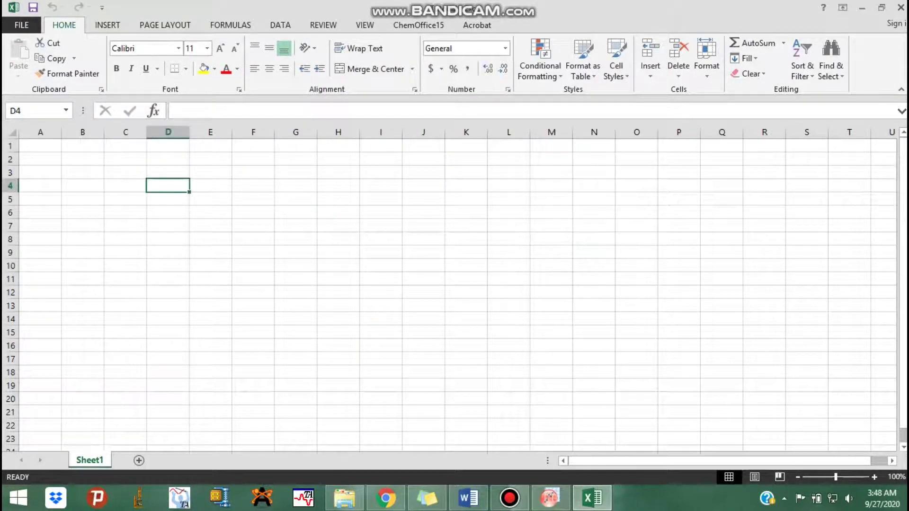
text(Pea)
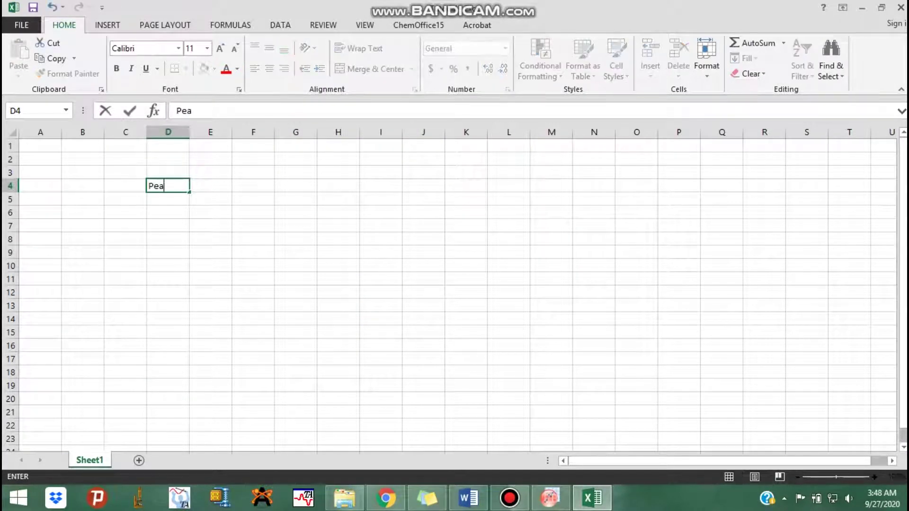
text(k position)
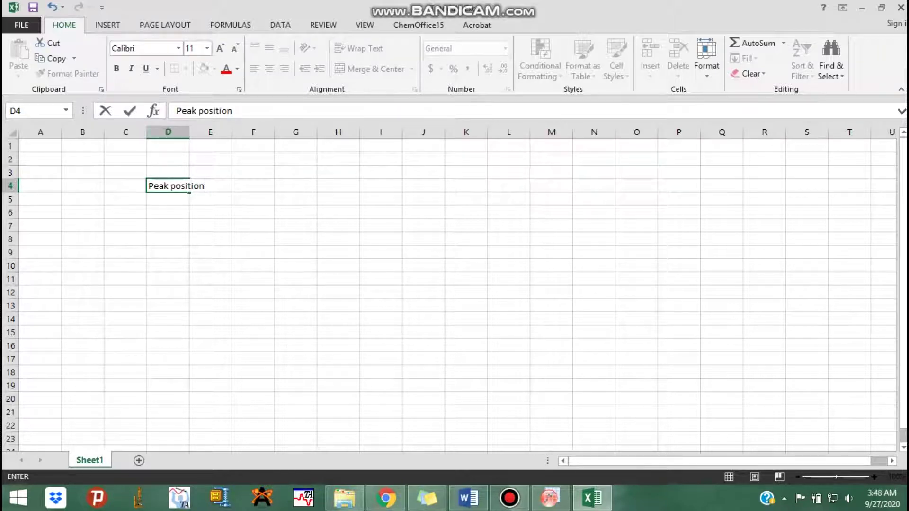
click(168, 159)
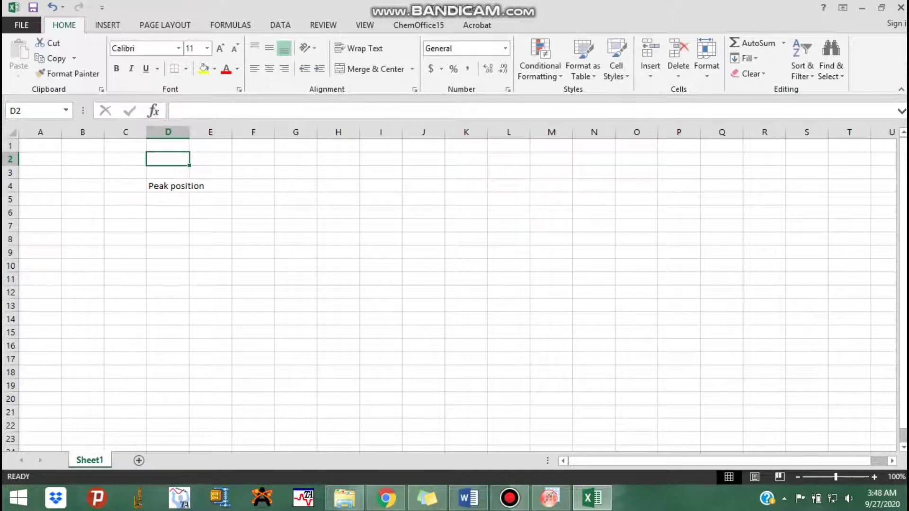
drag(189, 132, 226, 133)
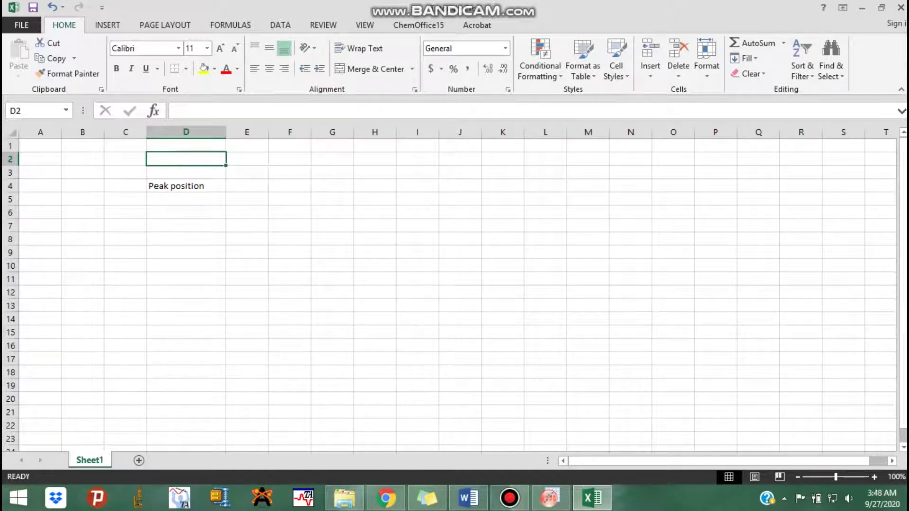
- Enter the header "FWHM" in cell E4 beside the peak position header
click(247, 186)
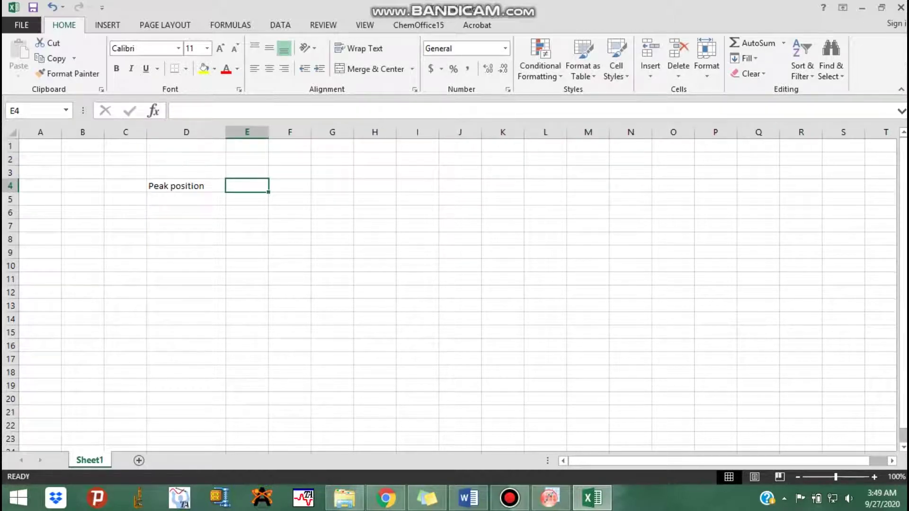
text(FH)
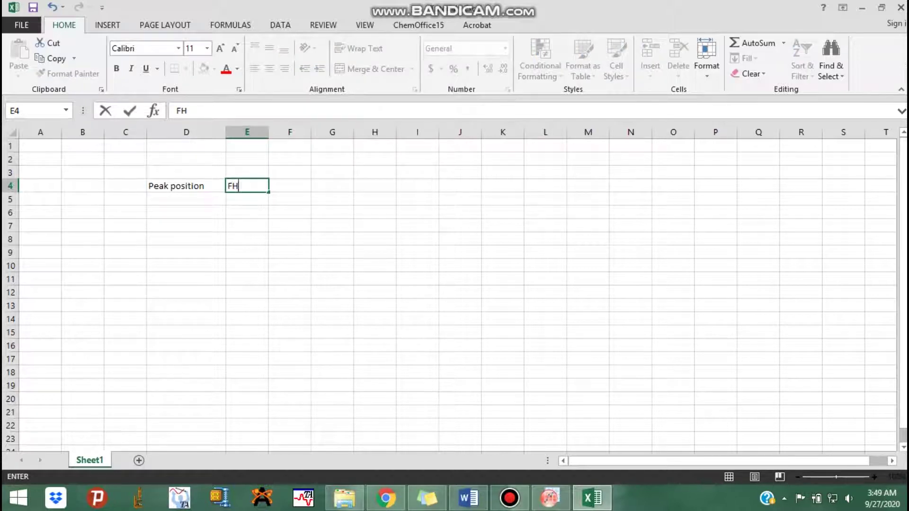
key(BackSpace)
text(WHM)
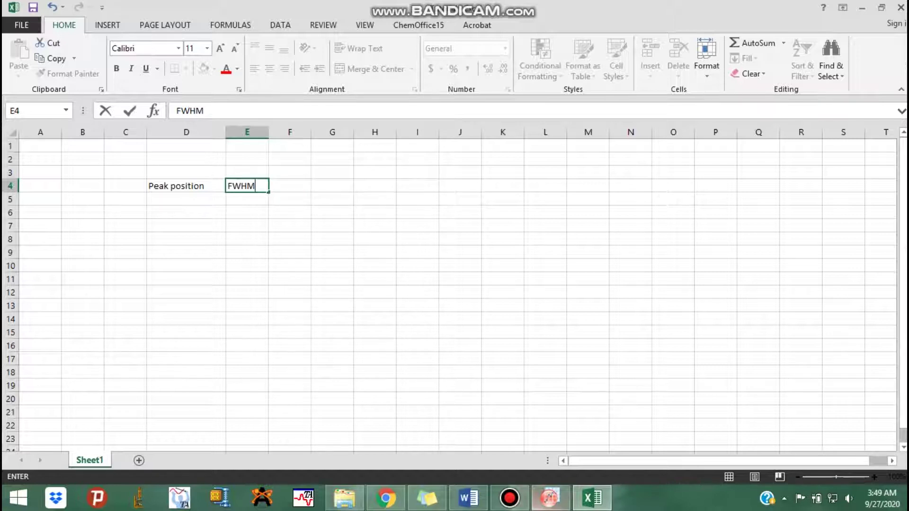
- Try to transfer the first peak's position (xc1) from OriginPro's Parameters table into Excel cell D5
click(549, 498)
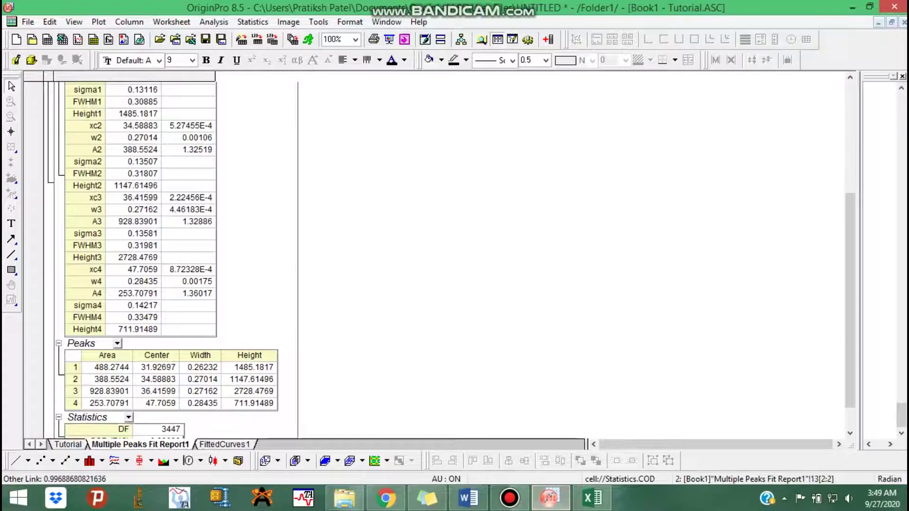
scroll(175, 260, up, 5)
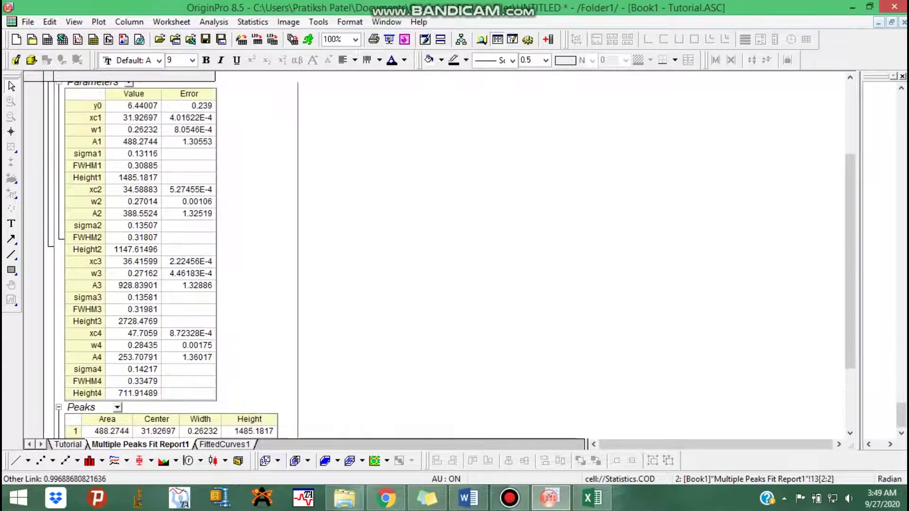
click(125, 117)
click(125, 117)
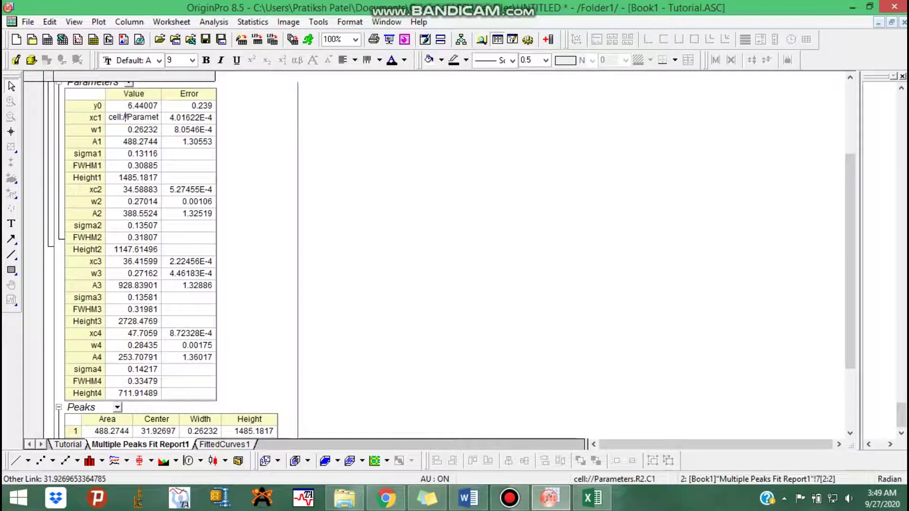
right_click(146, 118)
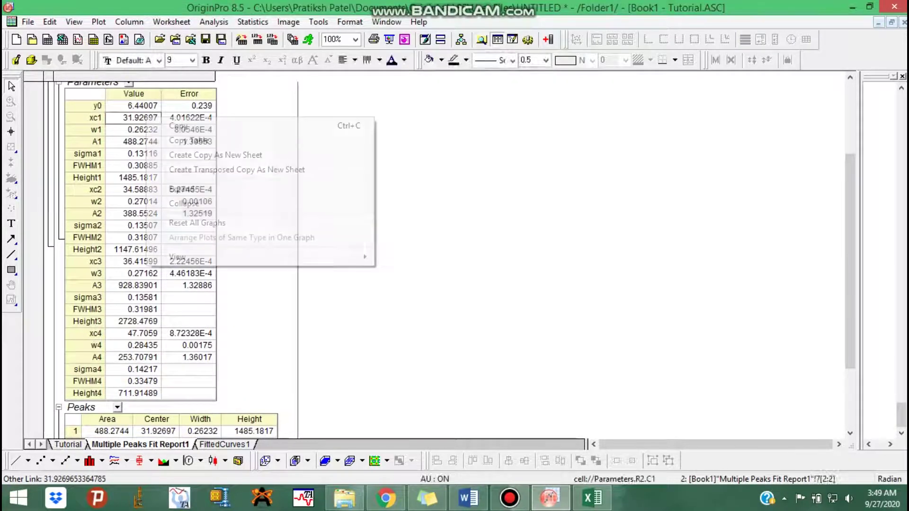
click(179, 126)
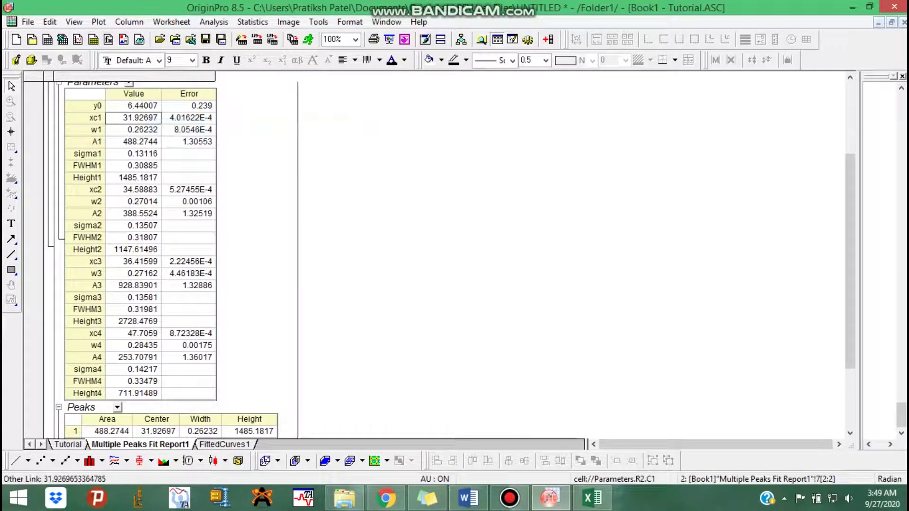
click(592, 497)
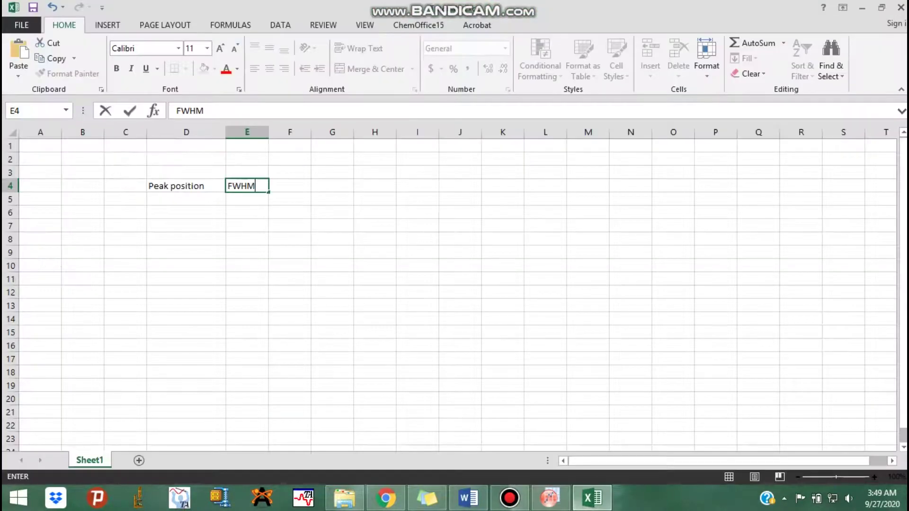
click(195, 199)
right_click(195, 199)
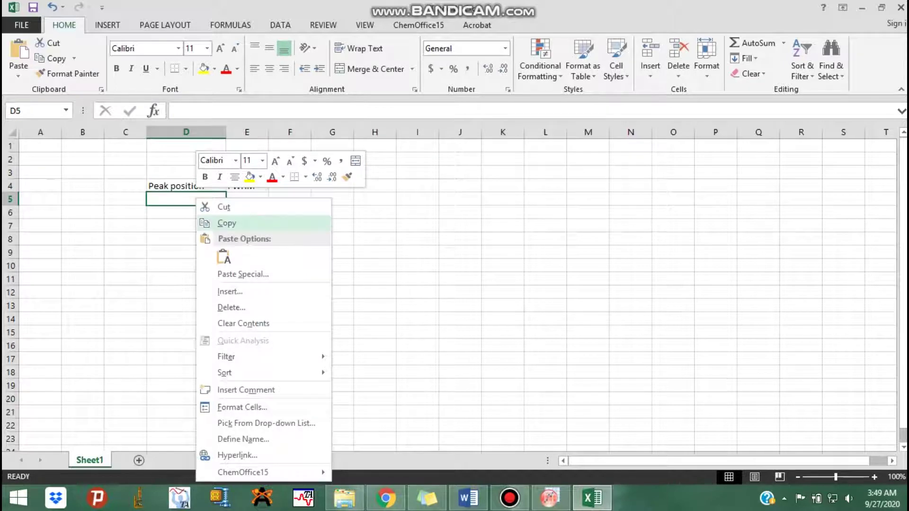
click(227, 223)
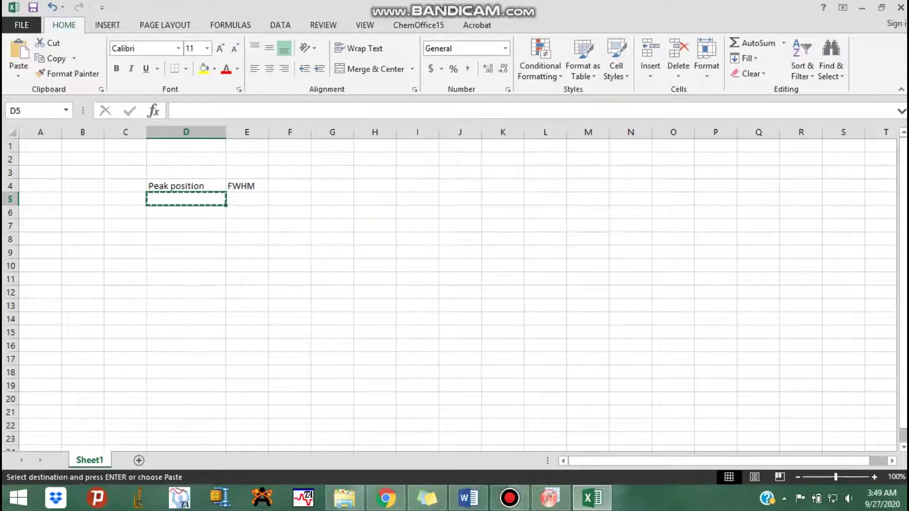
right_click(203, 191)
- Copy the xc1 value from the fit report's Parameters table in OriginPro and paste it into Excel cell D5
click(549, 497)
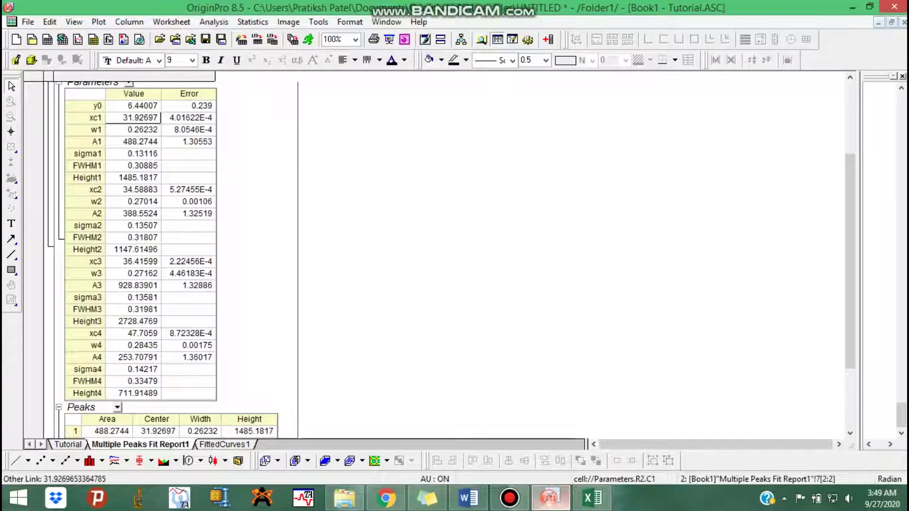
right_click(136, 115)
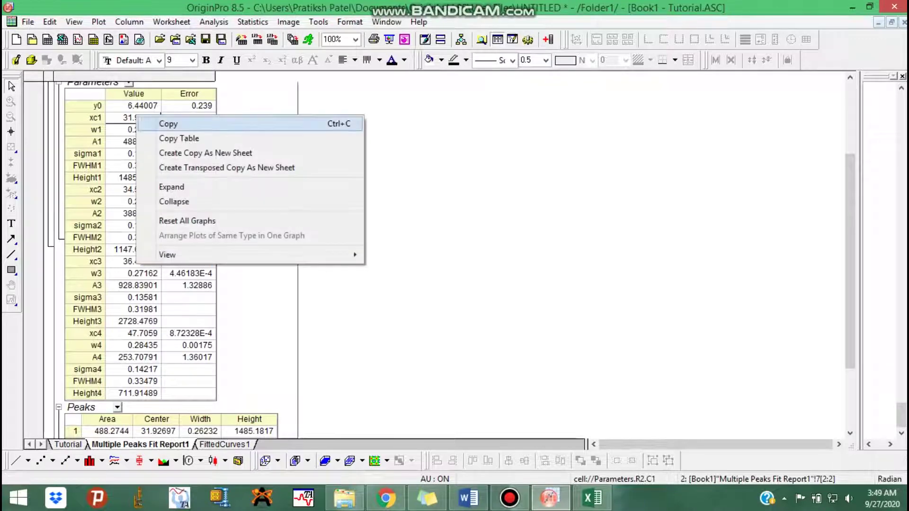
click(168, 124)
click(592, 497)
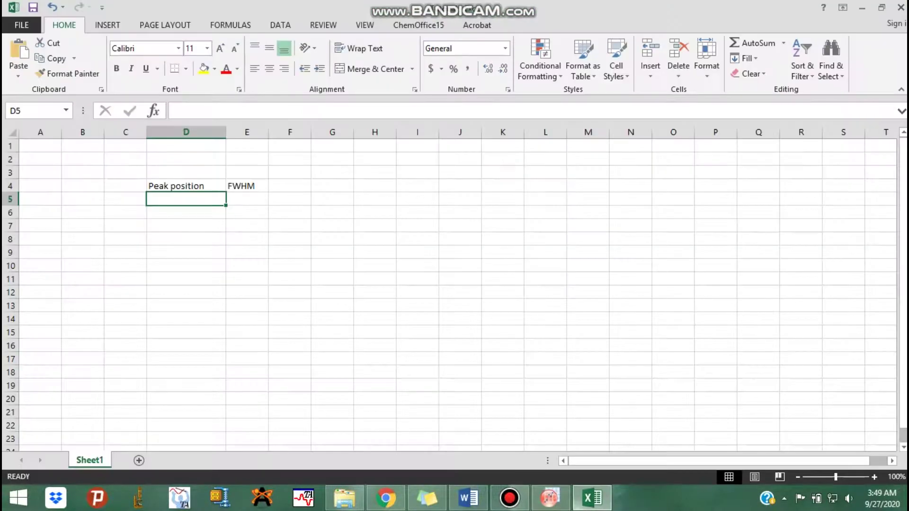
right_click(170, 193)
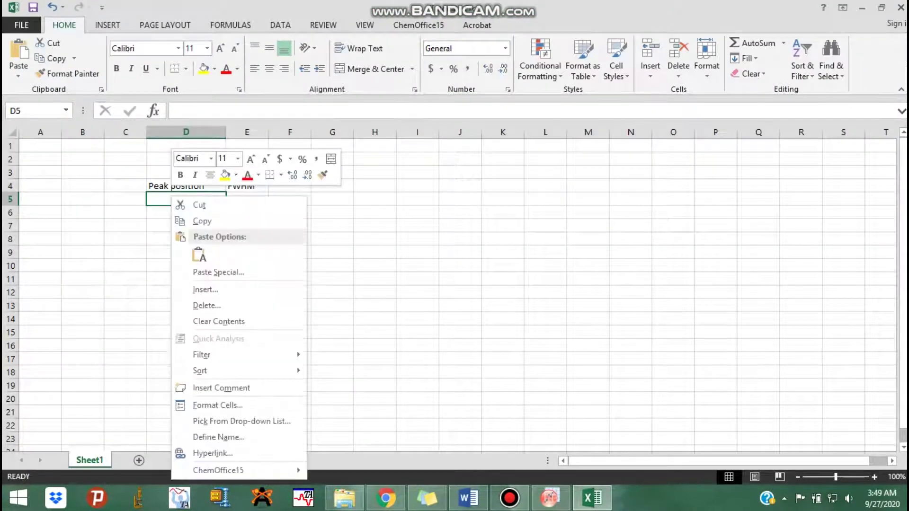
click(200, 255)
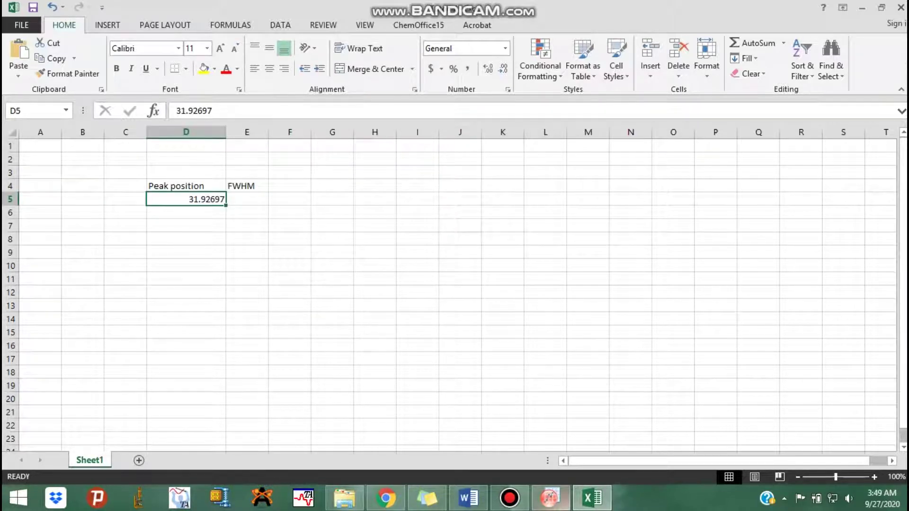
- Copy the FWHM1 value from OriginPro's Parameters table and paste it into Excel cell E5
click(549, 497)
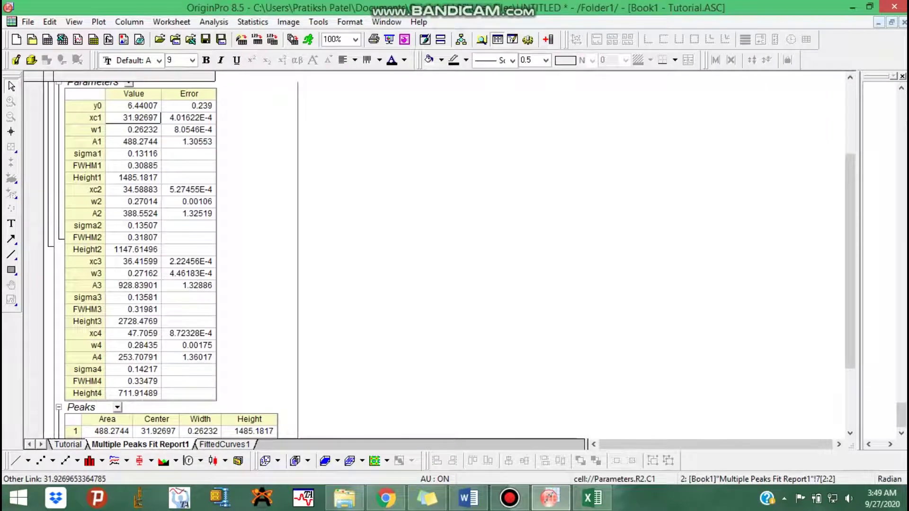
click(137, 165)
right_click(137, 165)
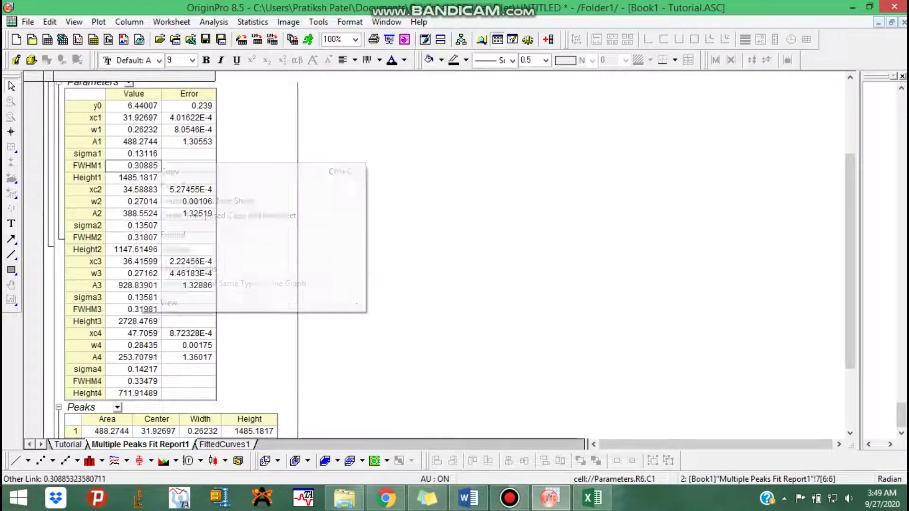
click(170, 172)
click(555, 501)
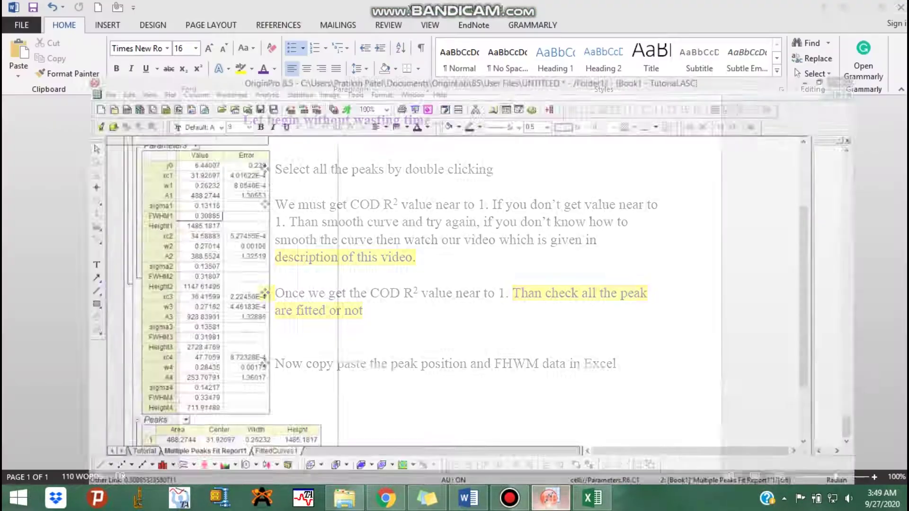
click(592, 497)
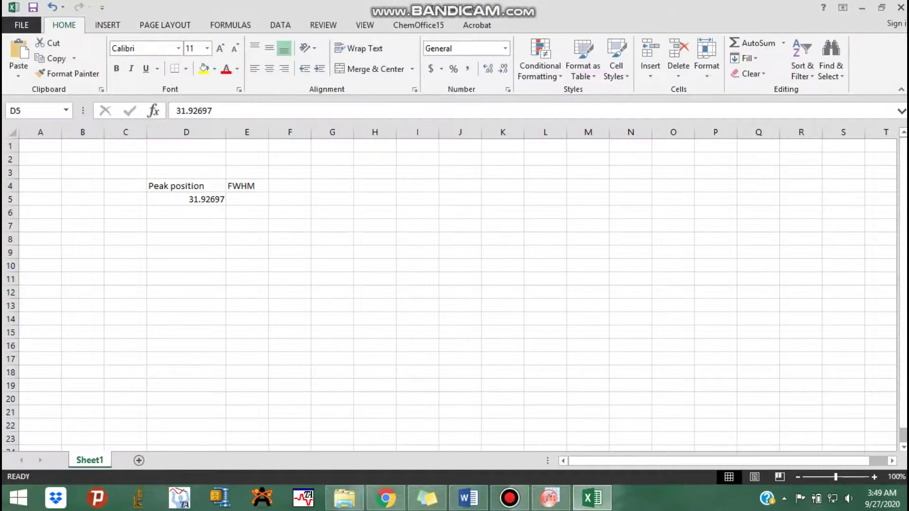
click(244, 199)
right_click(239, 198)
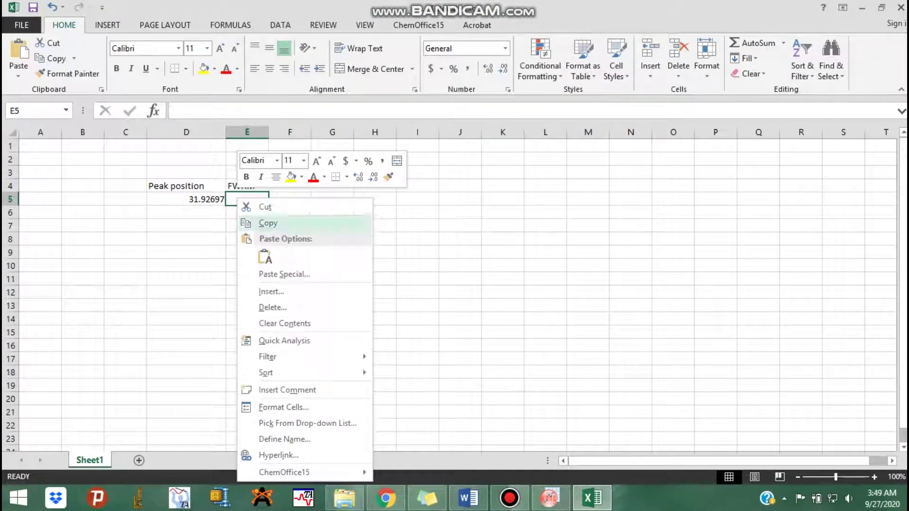
click(265, 258)
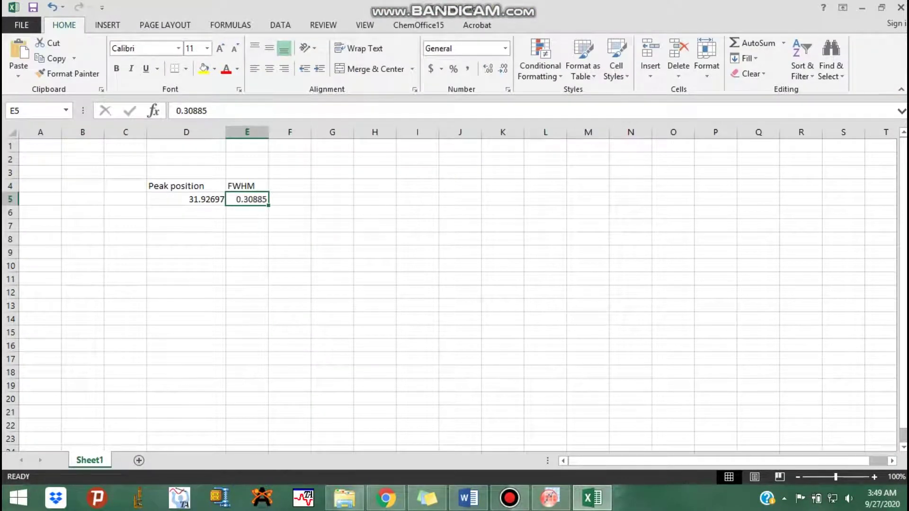
- Copy the second peak's position (xc2) from OriginPro's Parameters table and paste it into Excel cell D6
click(549, 497)
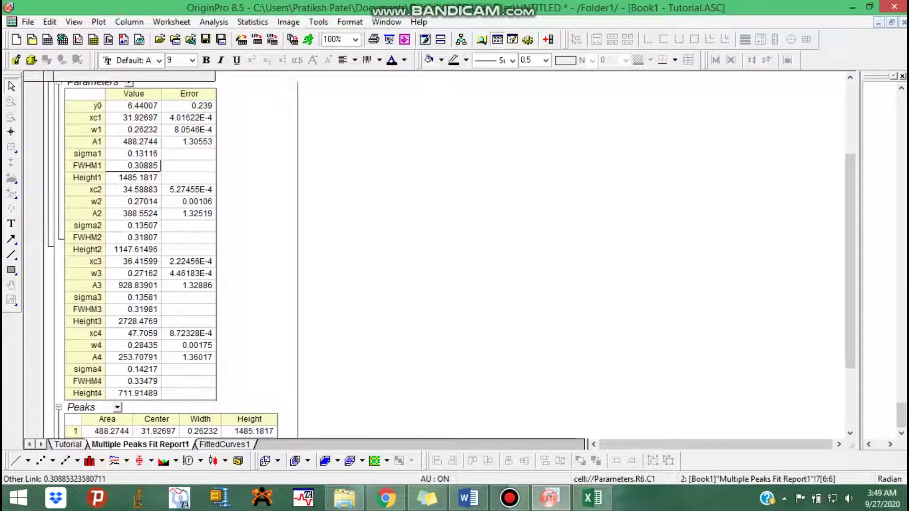
click(140, 190)
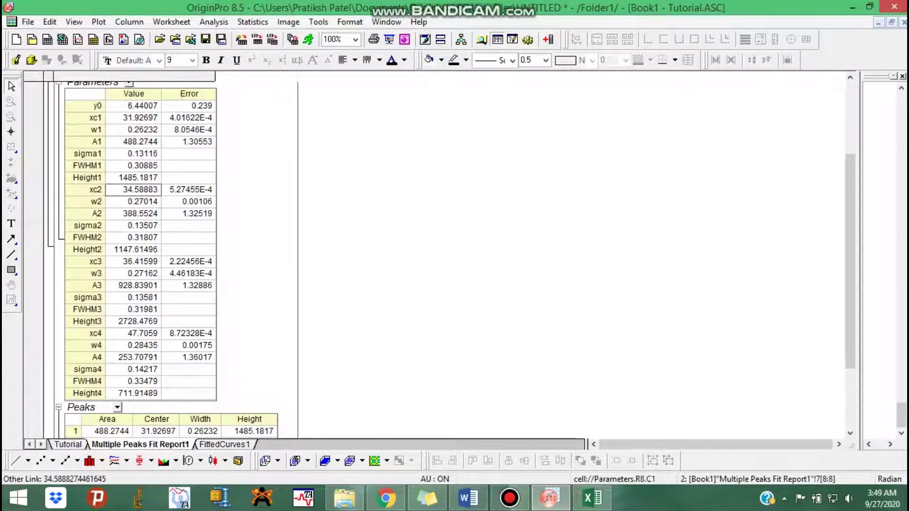
right_click(140, 189)
click(175, 197)
click(592, 497)
click(203, 212)
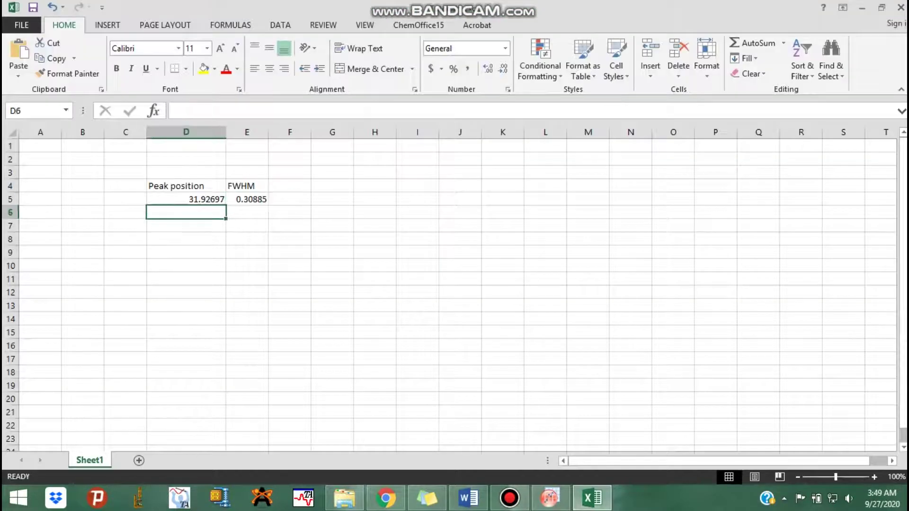
right_click(204, 213)
click(231, 256)
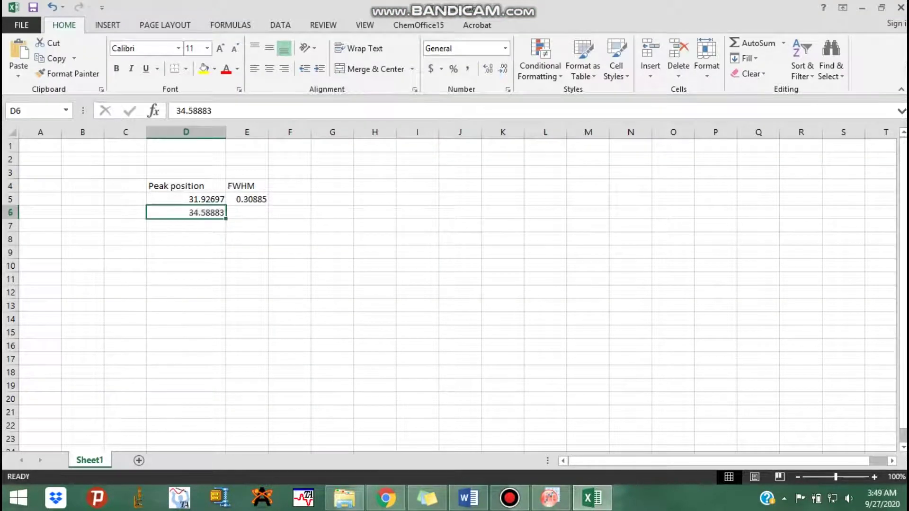
- Copy the FWHM2 value from OriginPro's Parameters table and paste it into Excel cell E6
click(247, 213)
click(550, 498)
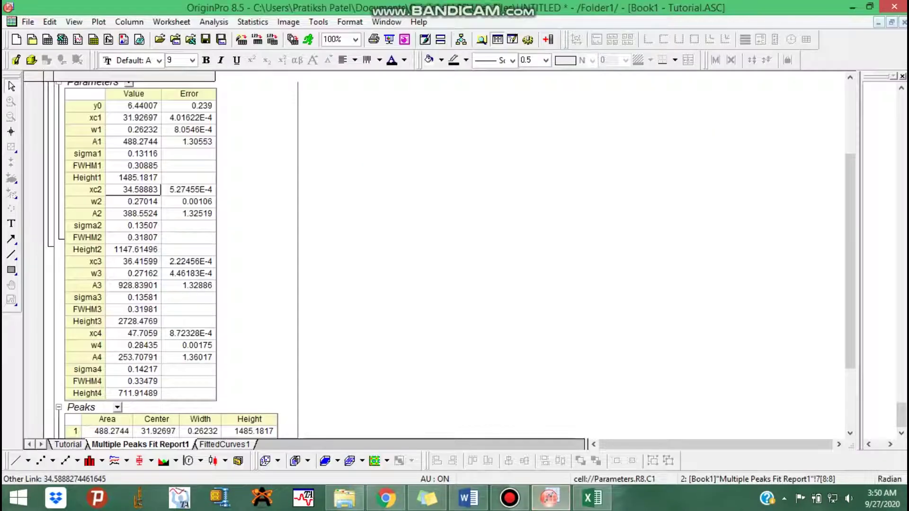
click(138, 237)
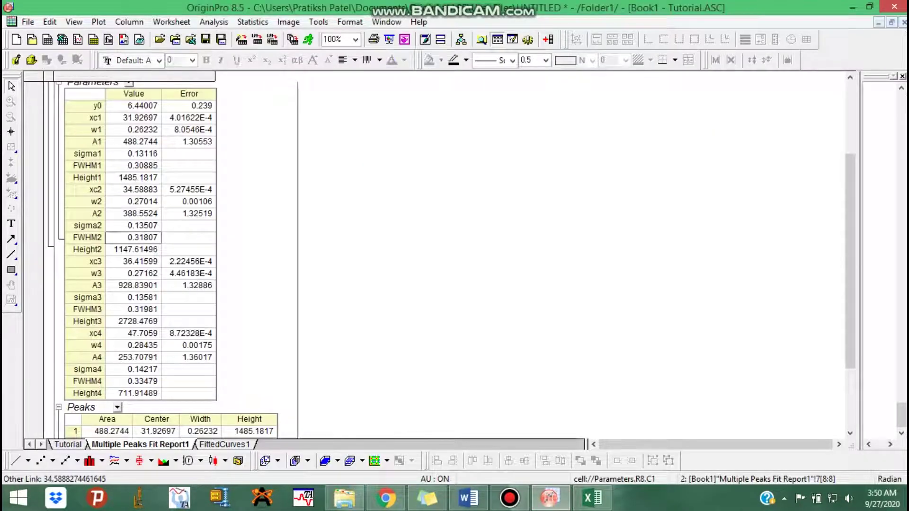
right_click(137, 237)
click(170, 247)
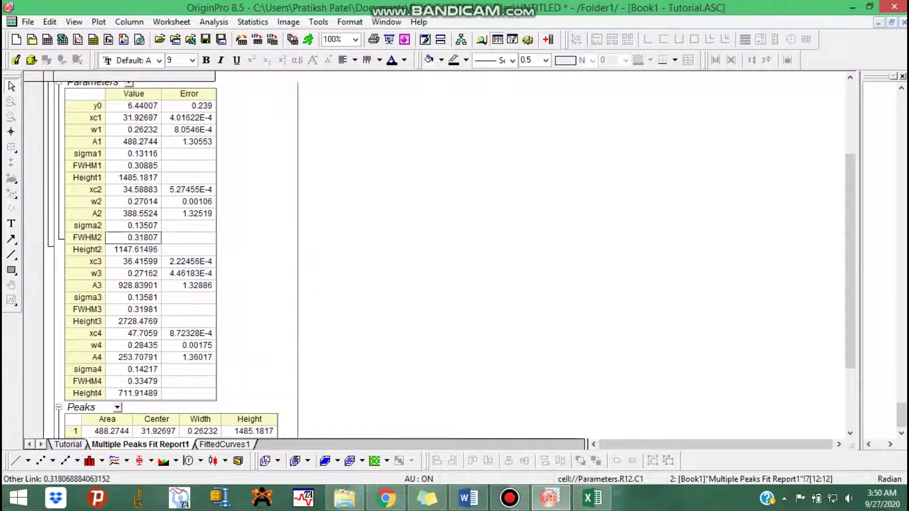
click(592, 498)
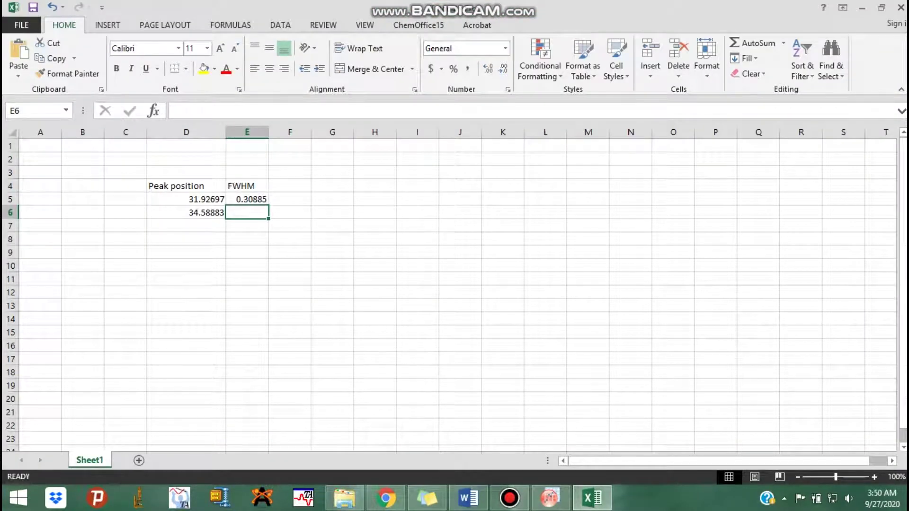
right_click(246, 212)
click(274, 257)
- Copy the third peak's position (xc3) from OriginPro's Parameters table and paste it into Excel cell D7
click(549, 499)
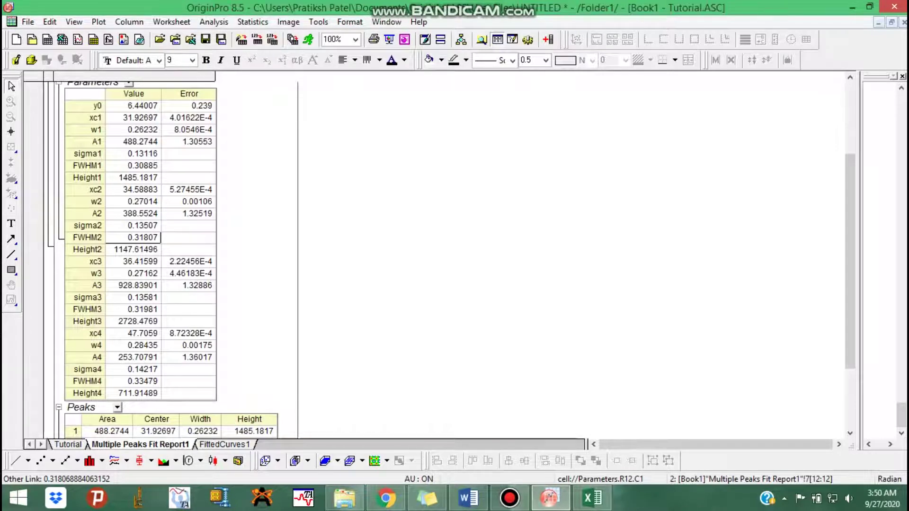
click(134, 262)
right_click(146, 263)
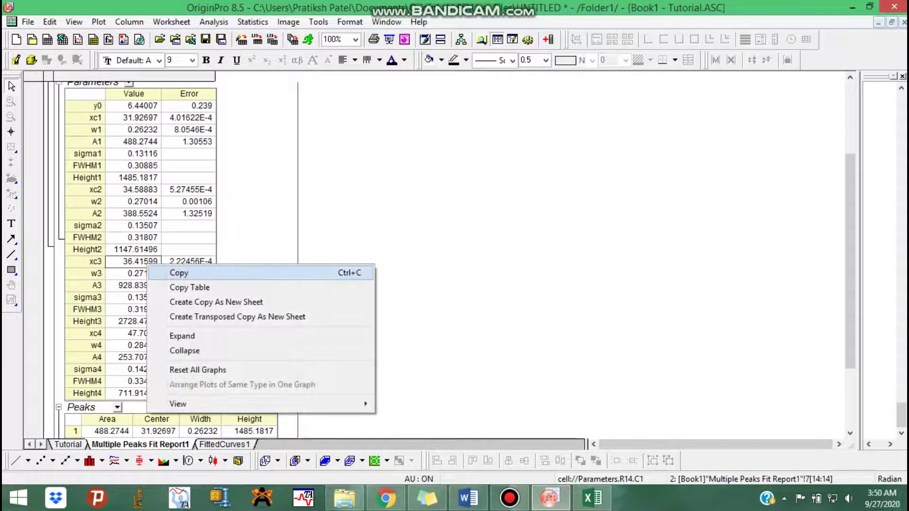
click(190, 272)
click(592, 498)
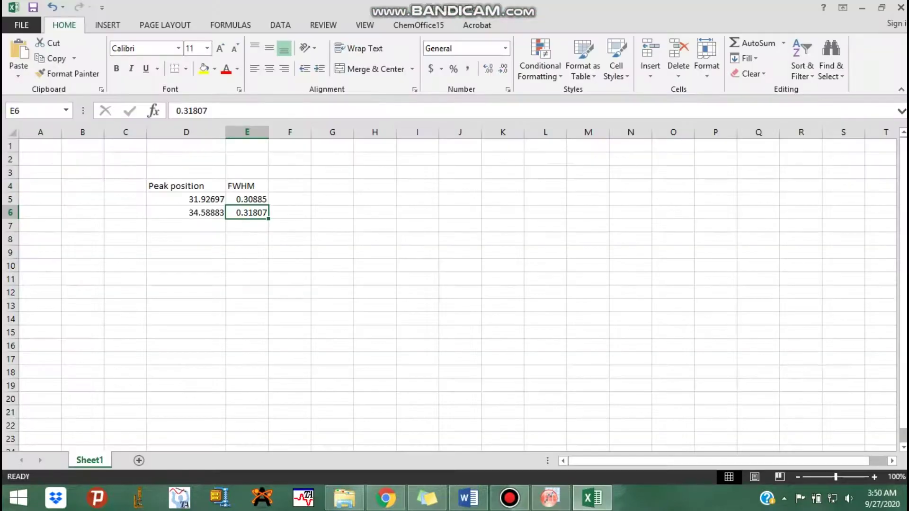
click(186, 226)
right_click(208, 226)
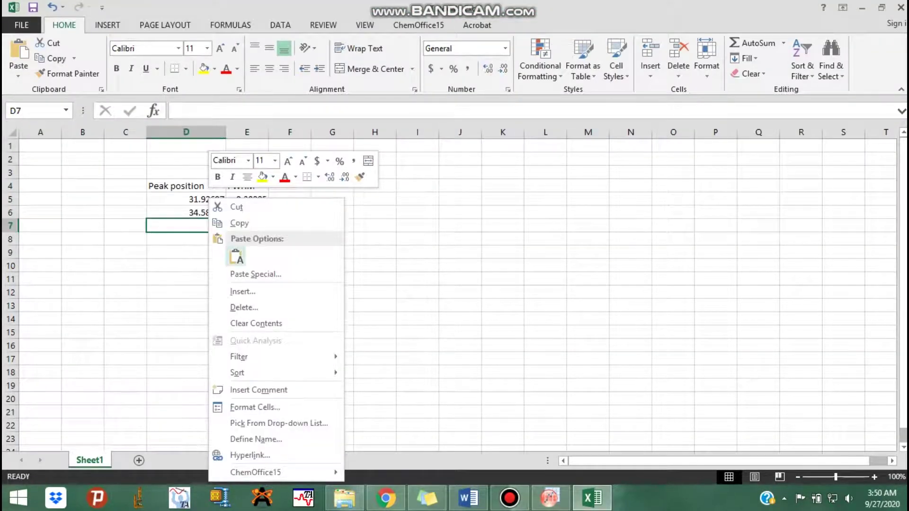
click(237, 257)
- Copy the FWHM3 value from OriginPro's Parameters table and paste it into Excel cell E7
click(550, 497)
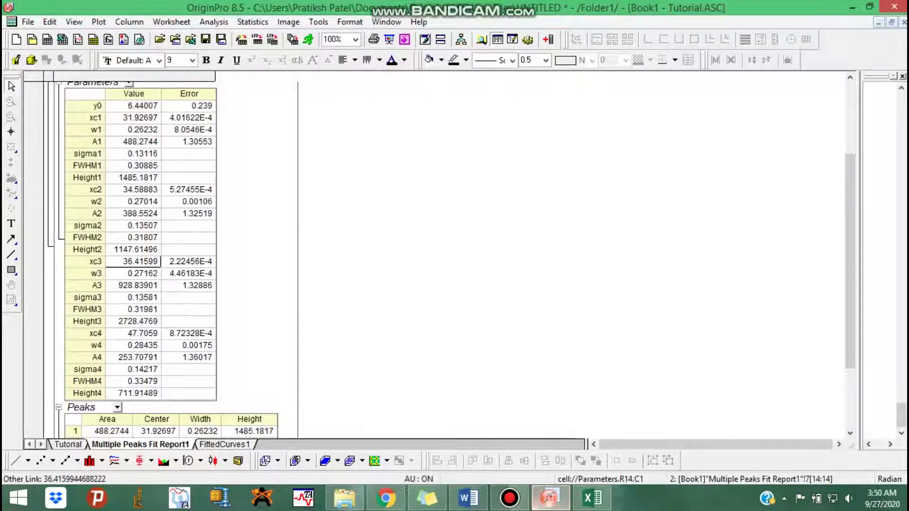
click(148, 309)
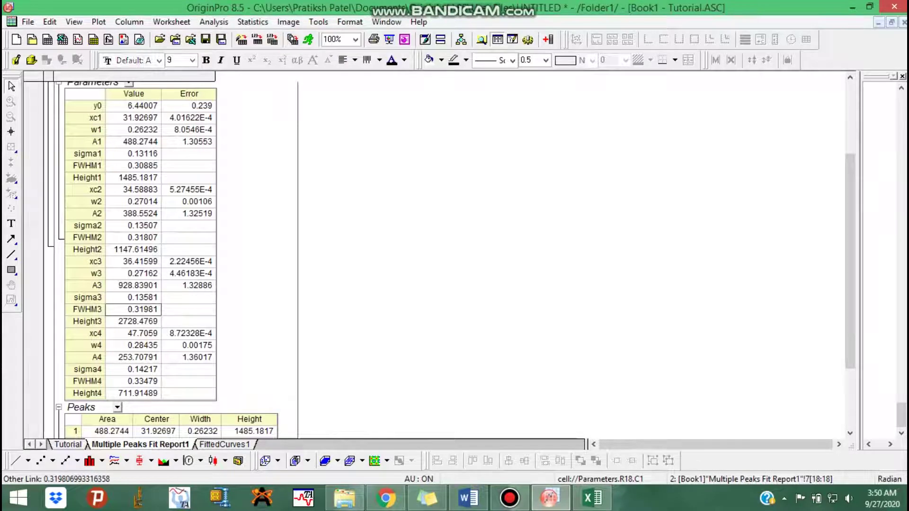
right_click(148, 309)
click(182, 313)
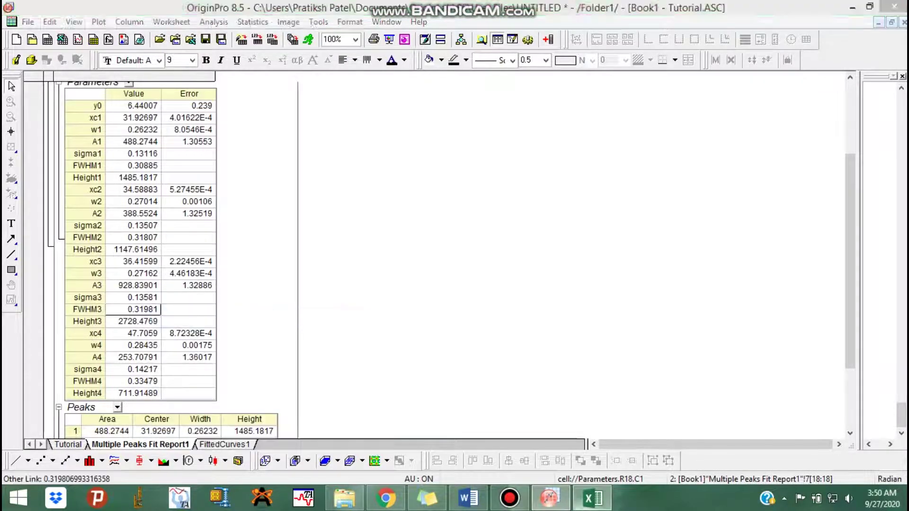
click(592, 497)
click(258, 226)
right_click(258, 225)
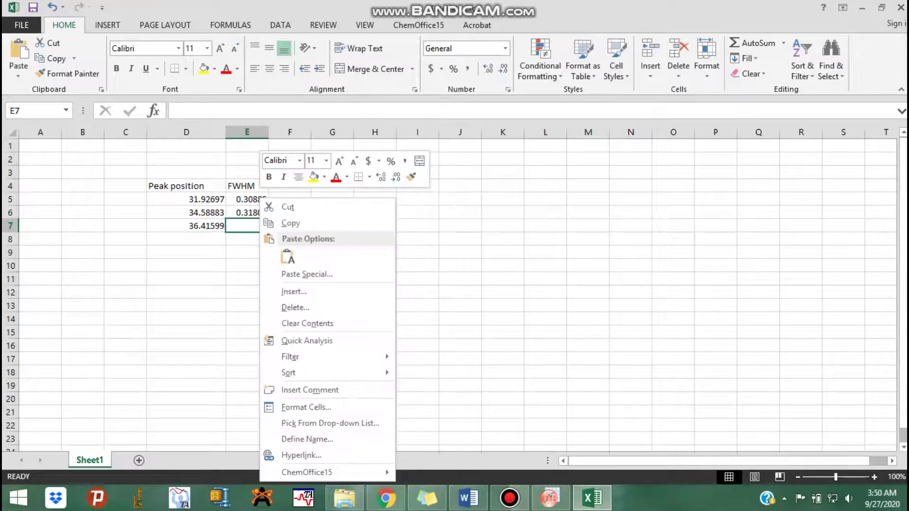
click(287, 256)
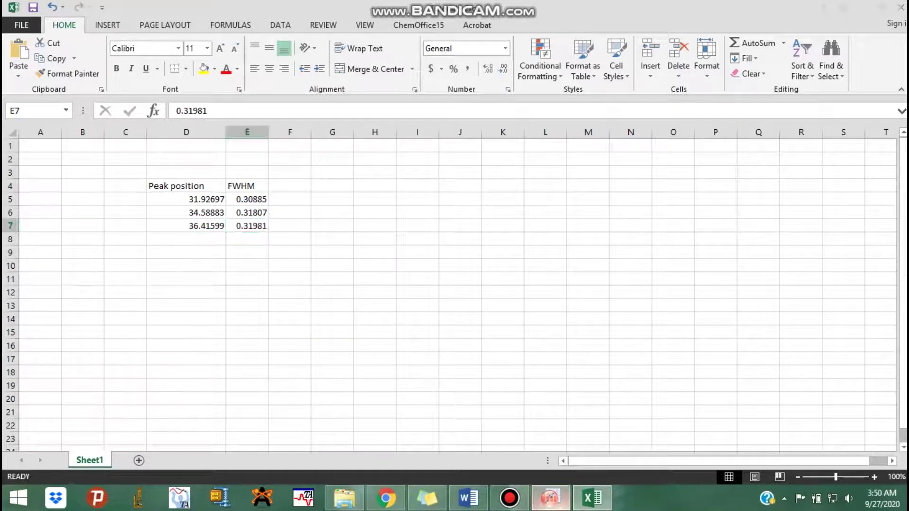
- Copy the fourth peak's position (xc4) from OriginPro's Parameters table and paste it into Excel cell D8
click(549, 497)
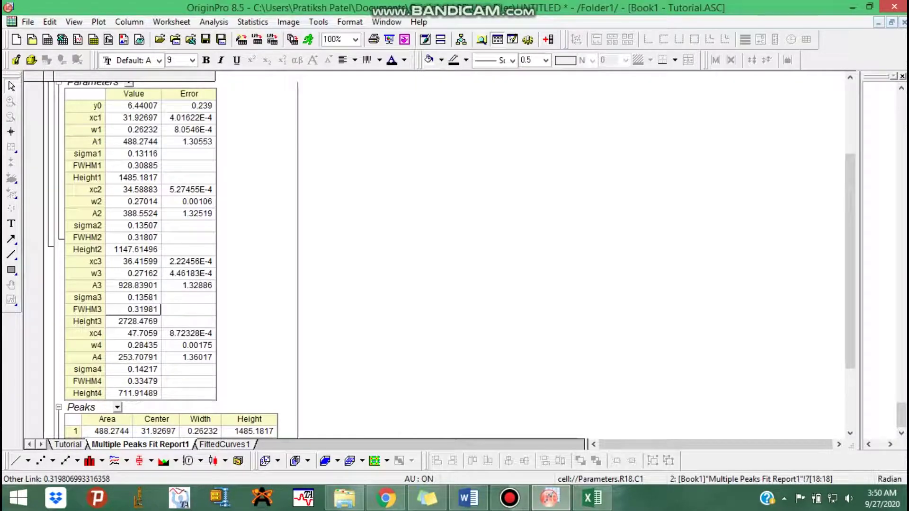
click(151, 334)
right_click(150, 333)
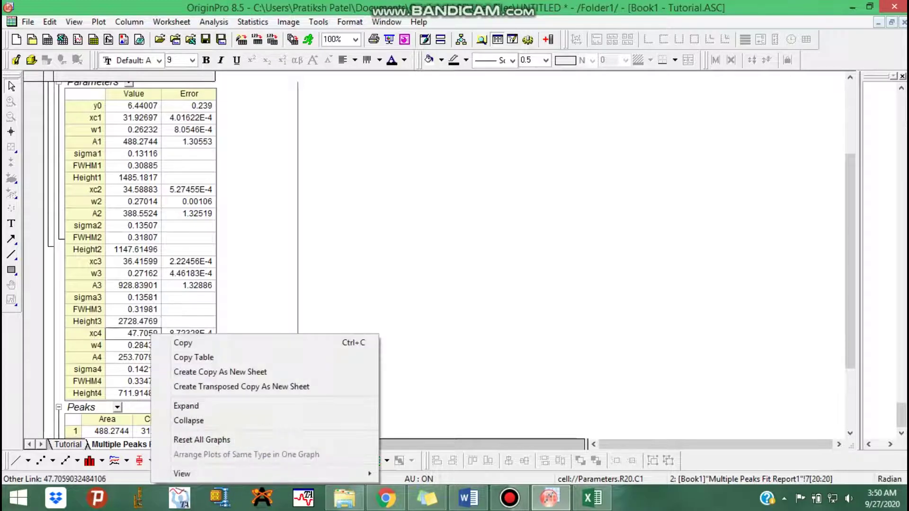
click(183, 342)
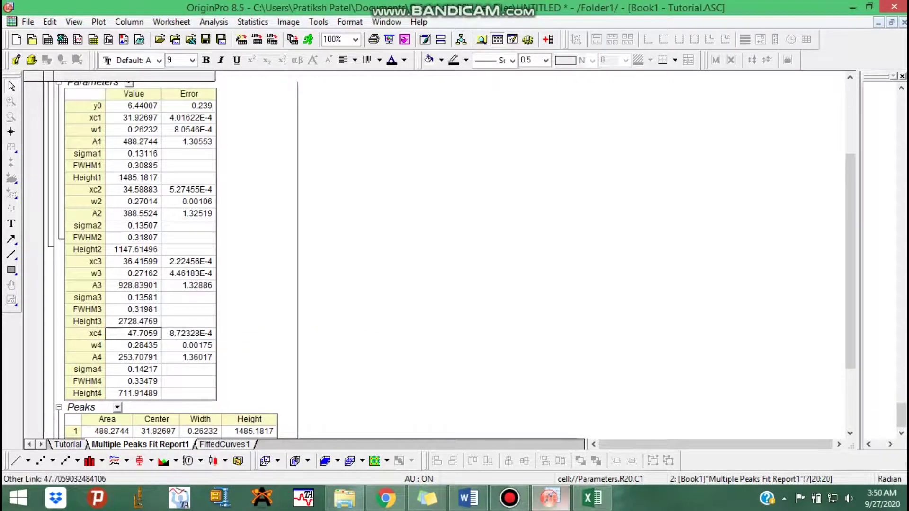
click(592, 497)
click(199, 239)
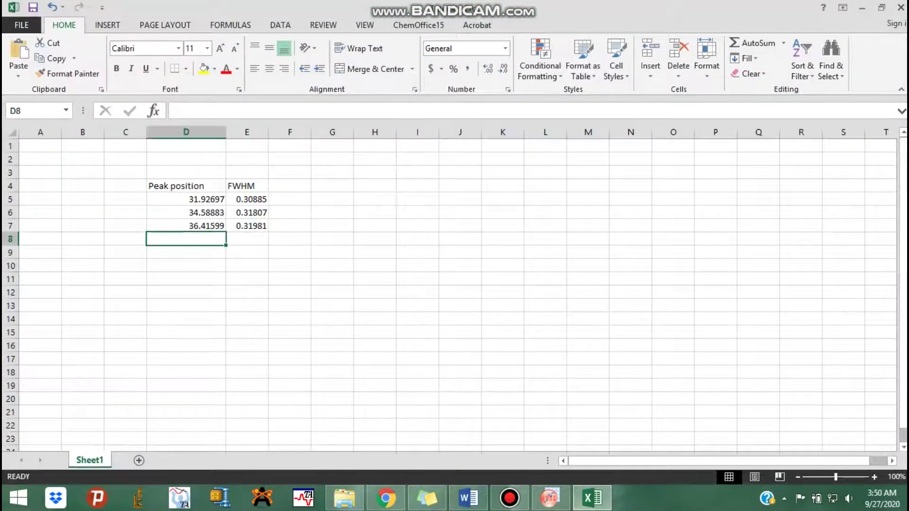
right_click(199, 239)
click(227, 258)
- Copy the FWHM4 value from OriginPro's Parameters table and paste it into Excel cell E8
click(549, 497)
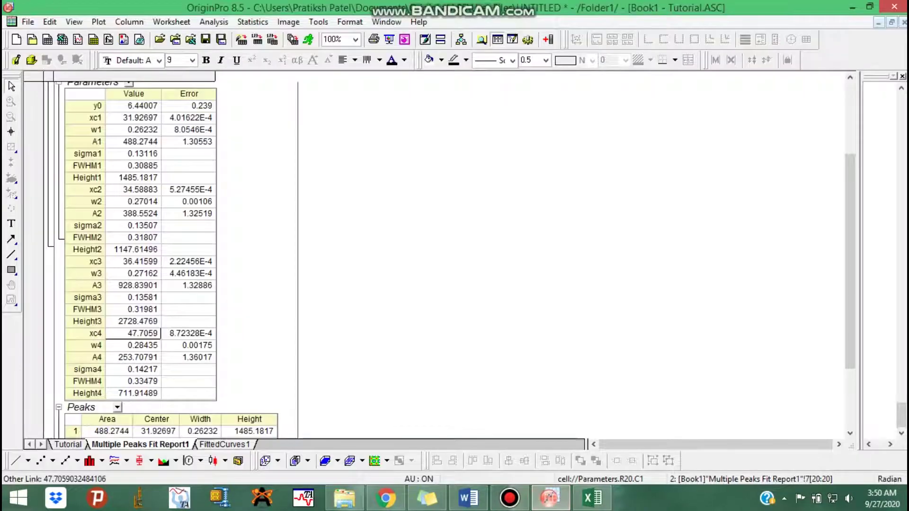
click(147, 384)
right_click(147, 384)
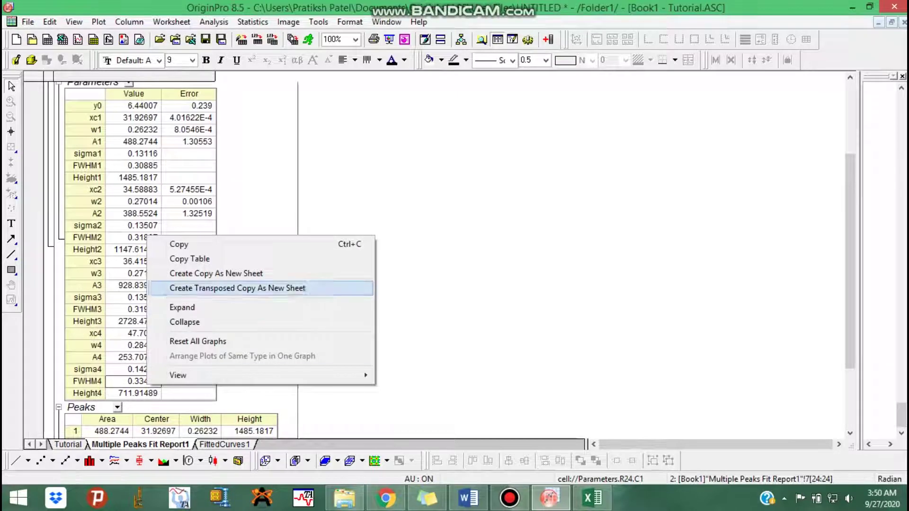
click(179, 245)
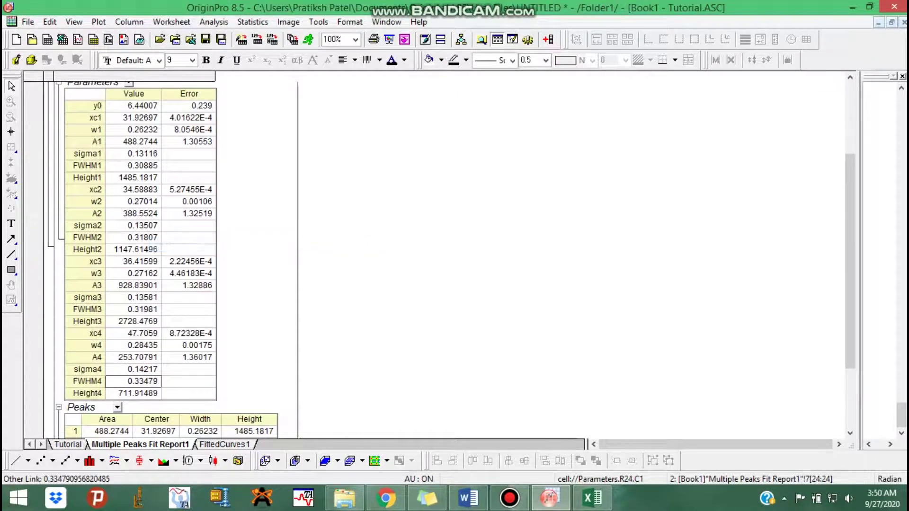
click(592, 497)
click(249, 240)
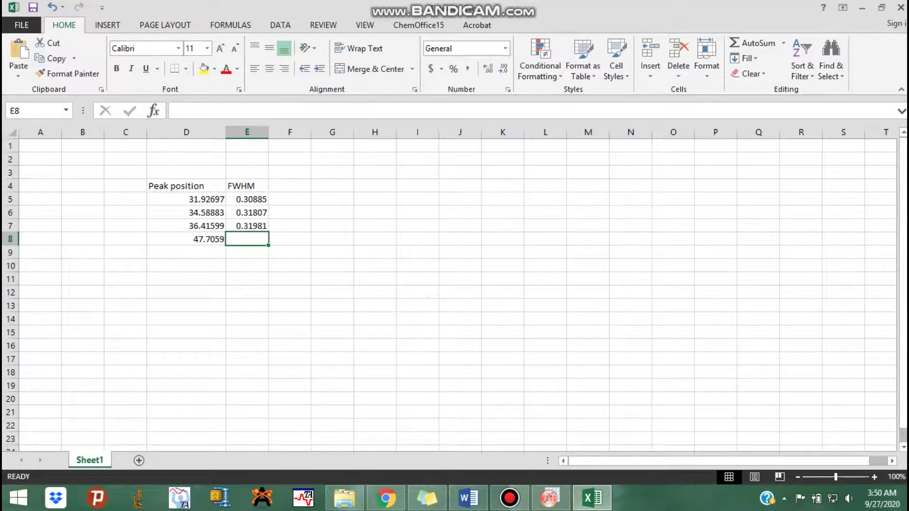
right_click(249, 239)
click(278, 257)
click(289, 239)
- Switch to the Word document and add the unbulleted line "Thank you for watching" below the last bullet
click(467, 497)
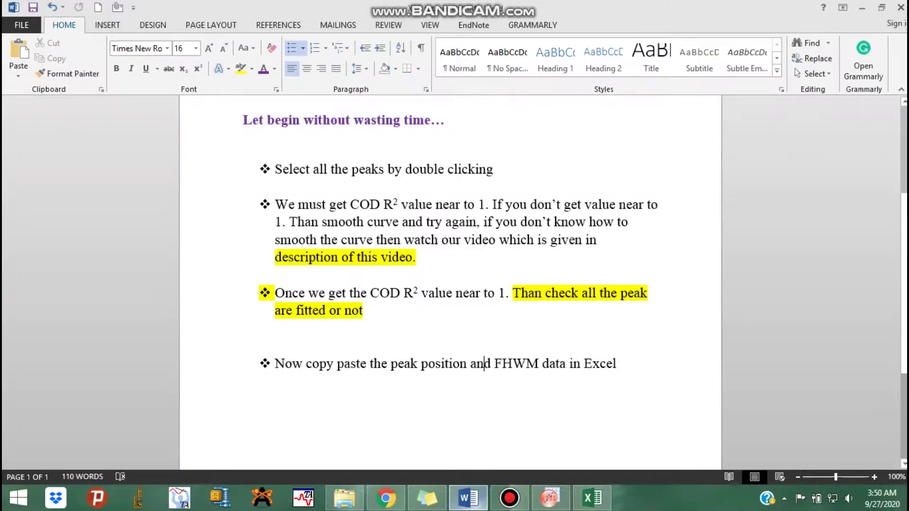
key(Return)
key(Return)
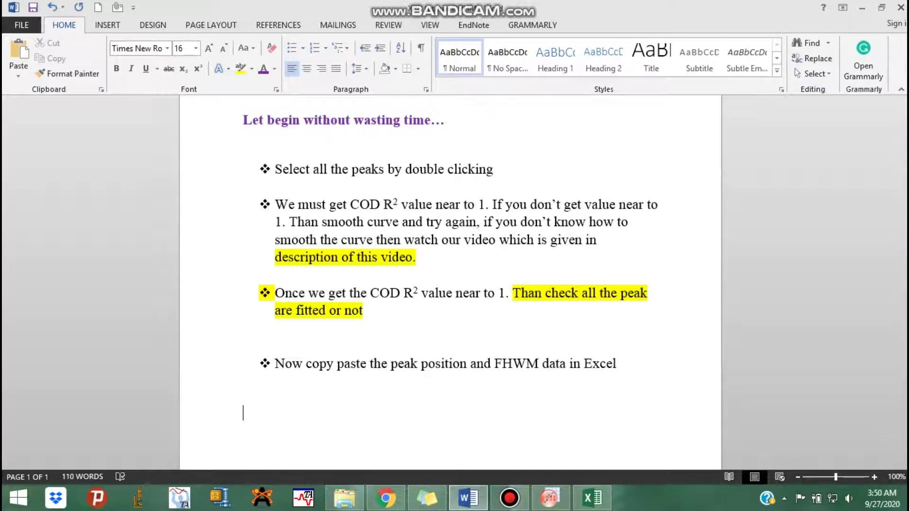
text(Tha nk you for )
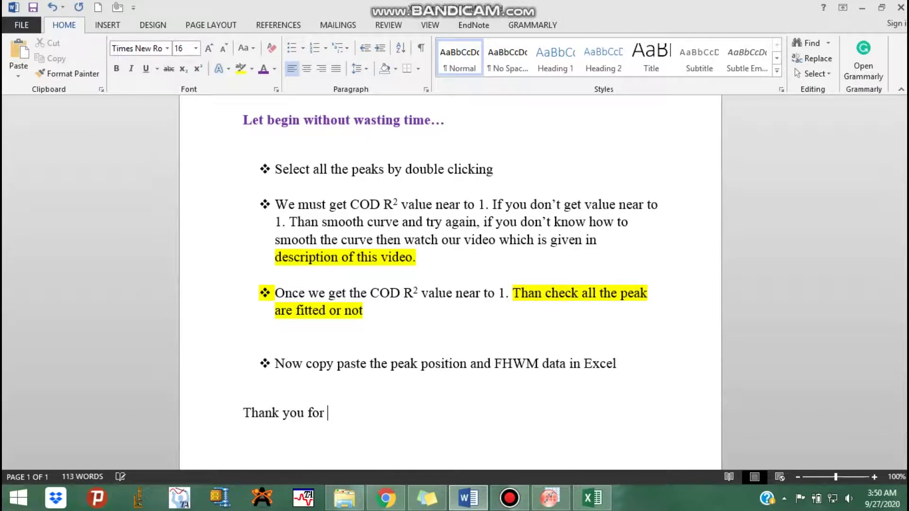
text(watching)
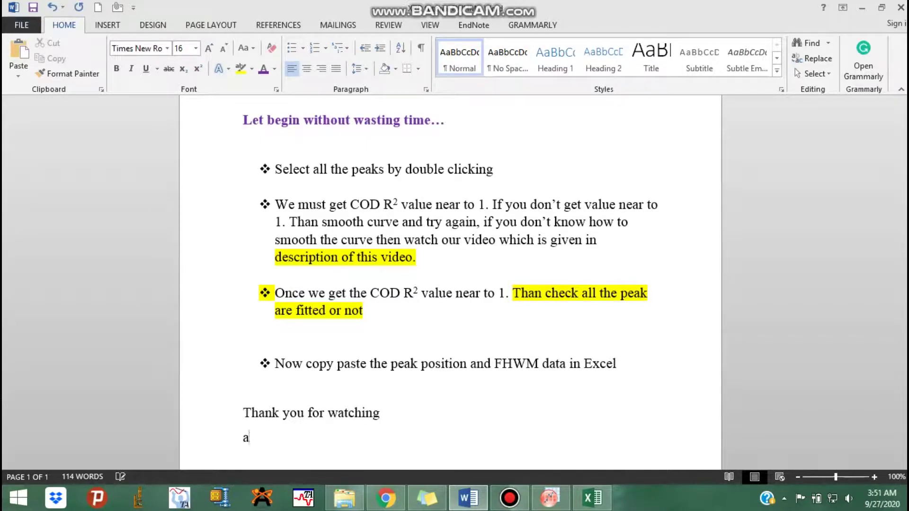
- Write "All the best with your" on a new line below the thank-you line
text(ll you)
key(BackSpace)
key(BackSpace)
key(BackSpace)
text(the best )
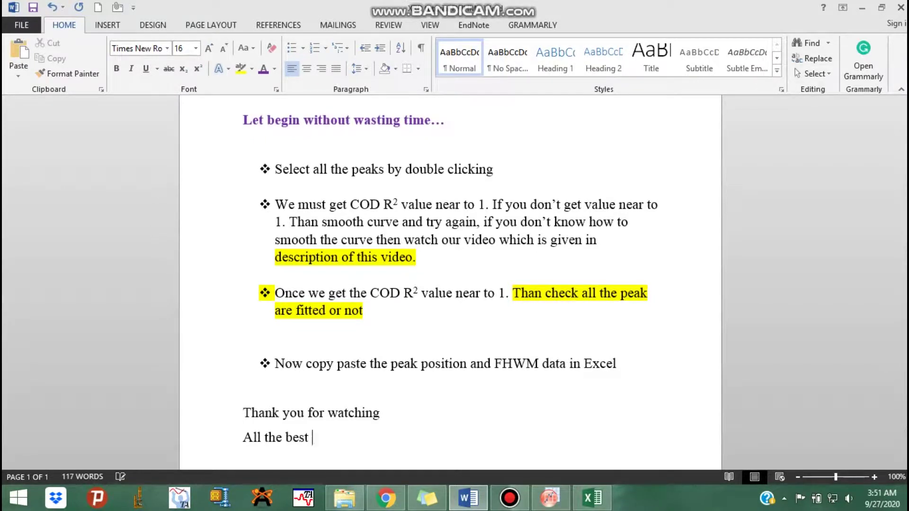
text(with your)
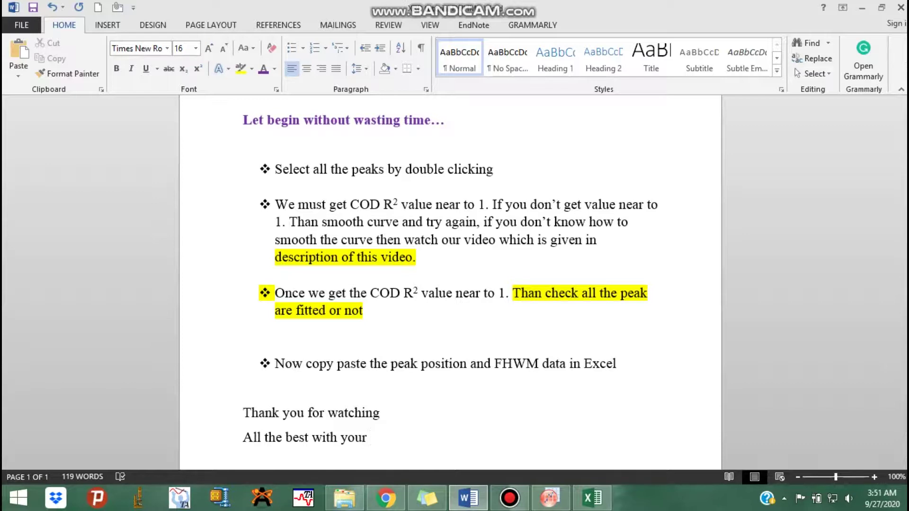